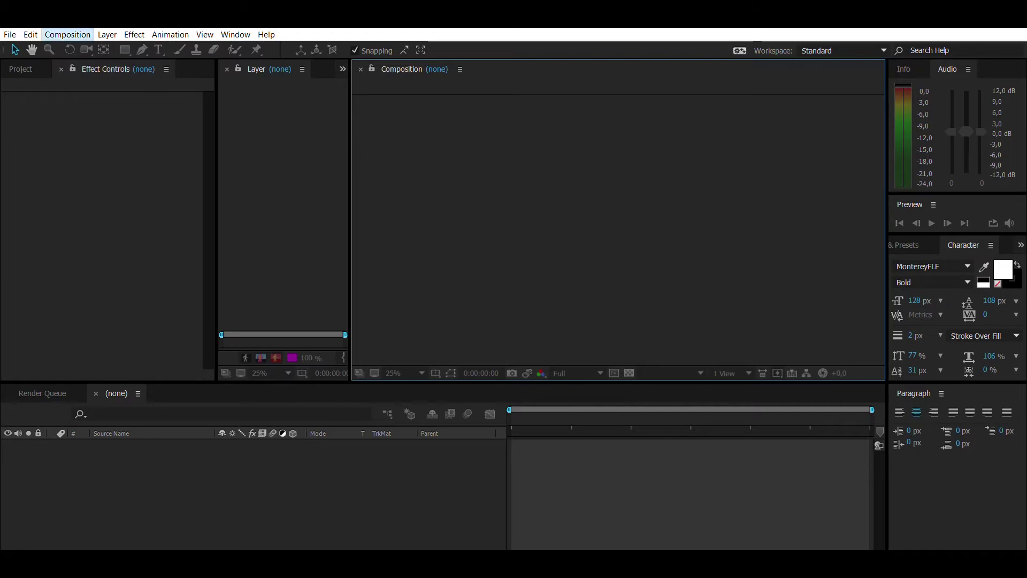
# - Create a new composition with the default settings and add a text layer reading COBA
pyautogui.hotkey('ctrl', 'n')
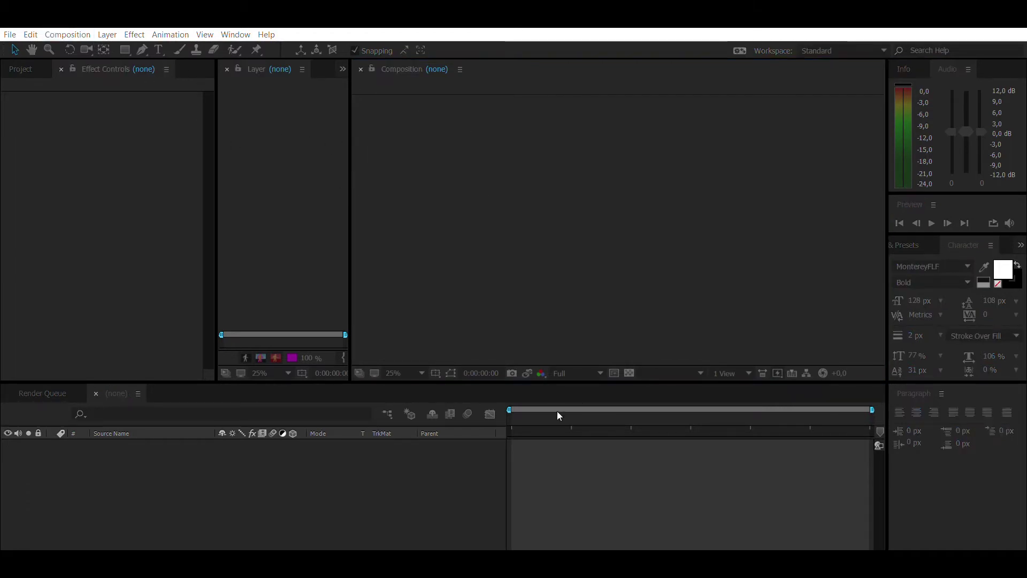
pyautogui.click(576, 431)
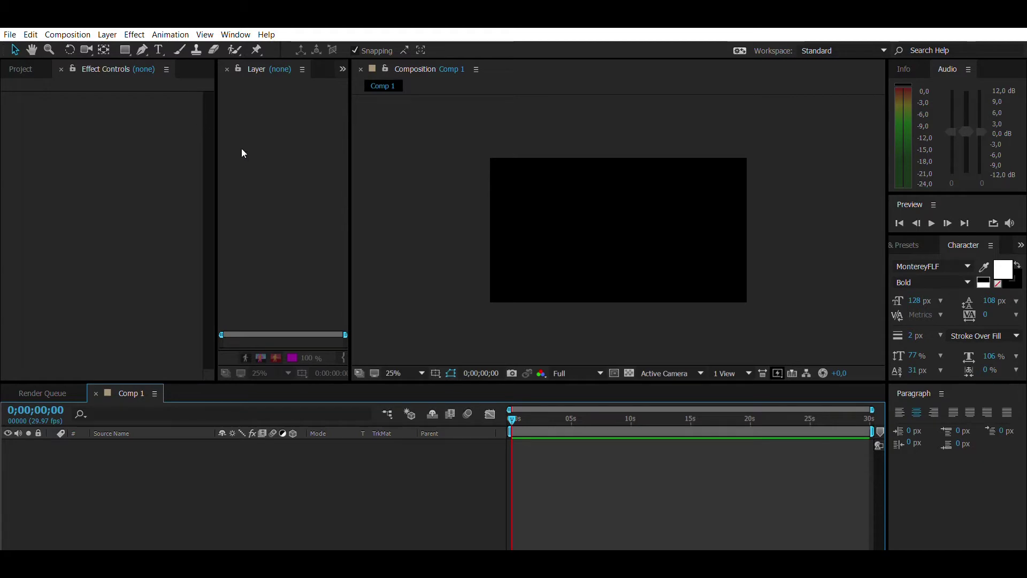
pyautogui.click(159, 50)
pyautogui.click(559, 216)
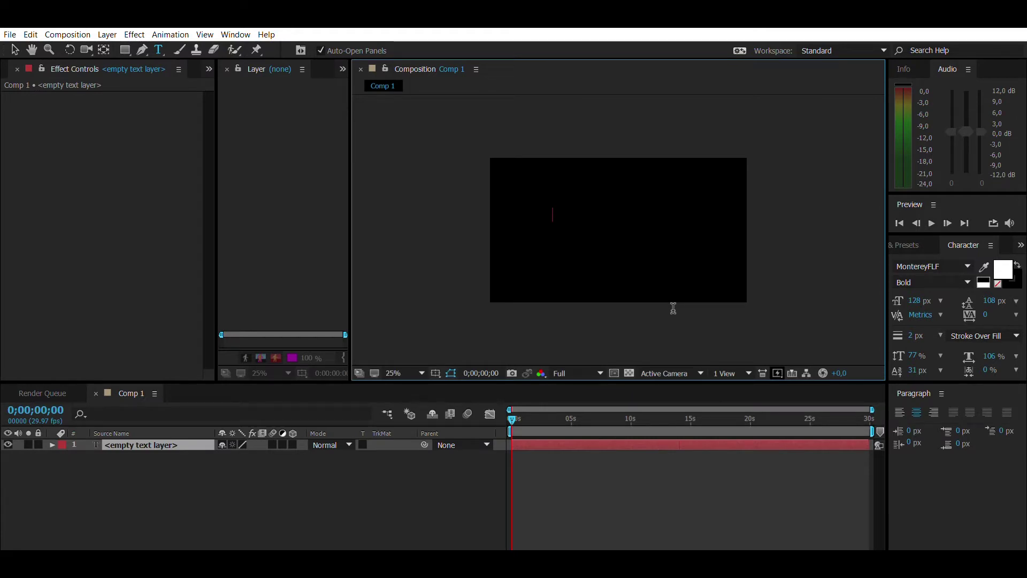
pyautogui.write('COBA')
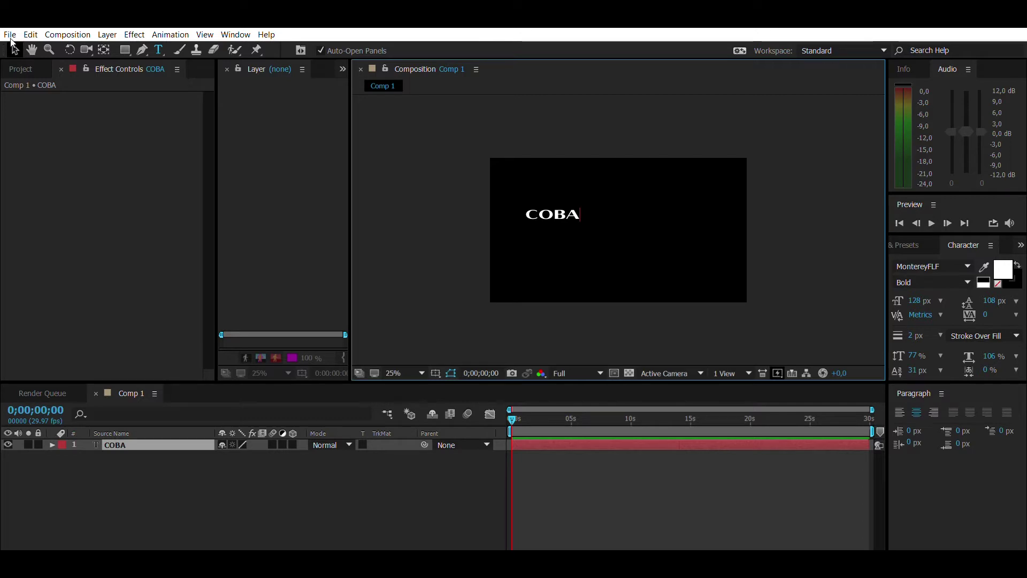
# - Enlarge the COBA text to about three quarters of the frame width and centre it in the composition
pyautogui.click(14, 49)
pyautogui.moveTo(581, 194); pyautogui.dragTo(721, 179)
pyautogui.moveTo(647, 212); pyautogui.dragTo(646, 232)
pyautogui.moveTo(717, 212)
pyautogui.mouseDown()
pyautogui.moveTo(736, 194)
pyautogui.moveTo(715, 205)
pyautogui.mouseUp()
pyautogui.moveTo(637, 219); pyautogui.dragTo(640, 214)
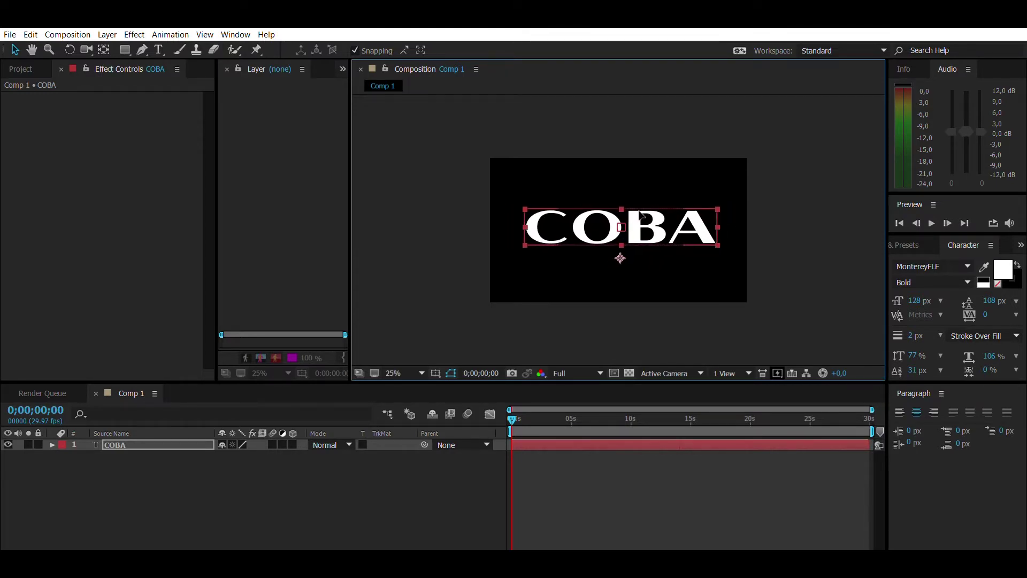
pyautogui.click(776, 250)
pyautogui.moveTo(658, 214); pyautogui.dragTo(656, 216)
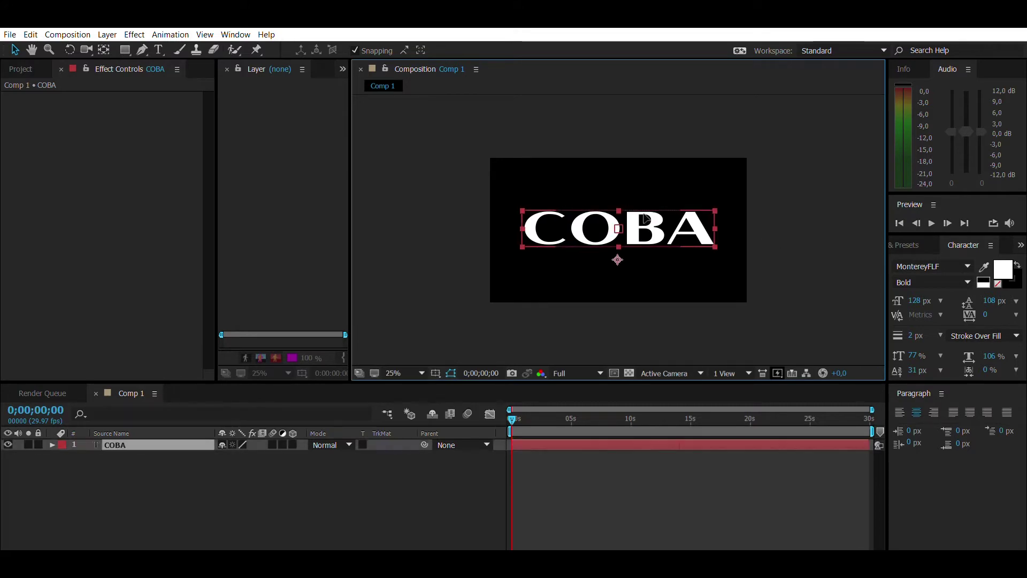
pyautogui.click(788, 216)
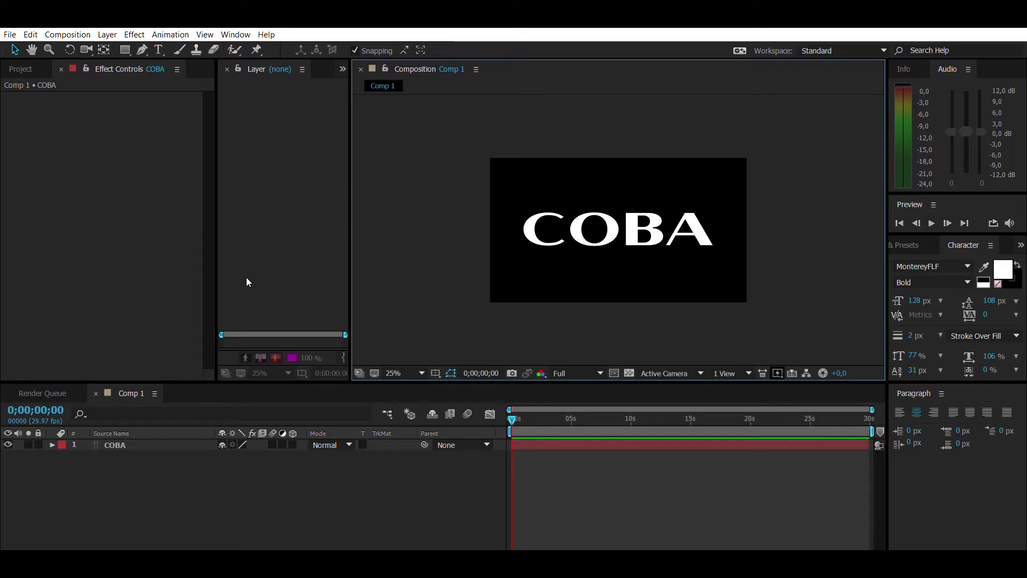
# - Lock the COBA text layer and try to move the text to check the lock
pyautogui.click(38, 444)
pyautogui.click(562, 197)
pyautogui.moveTo(452, 202); pyautogui.dragTo(716, 236)
pyautogui.moveTo(527, 197); pyautogui.dragTo(504, 187)
pyautogui.moveTo(550, 214); pyautogui.dragTo(698, 248)
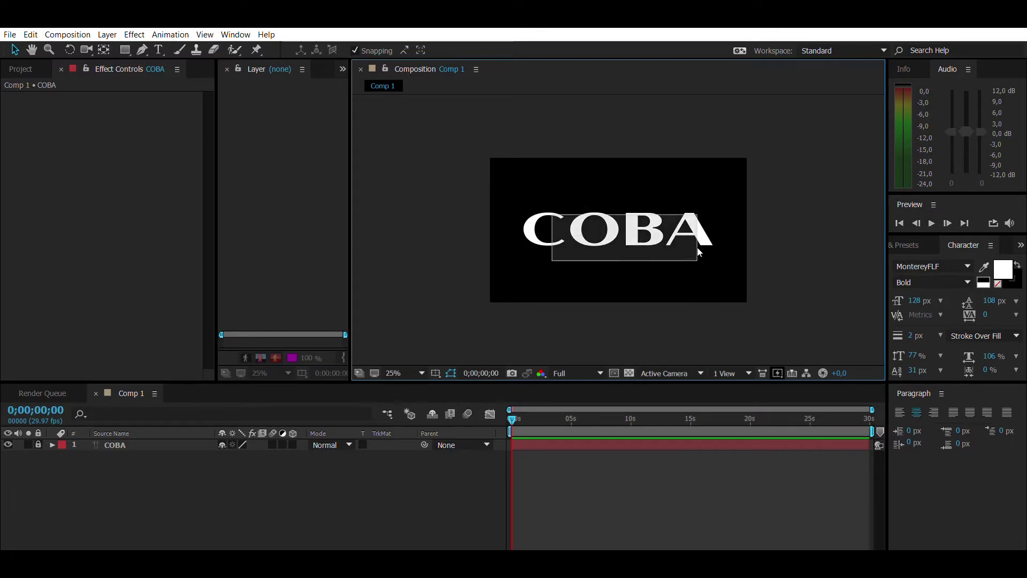
# - Trace the outer curve of the letter C with the Pen tool and extend a straight line up from its upper tip
pyautogui.click(142, 50)
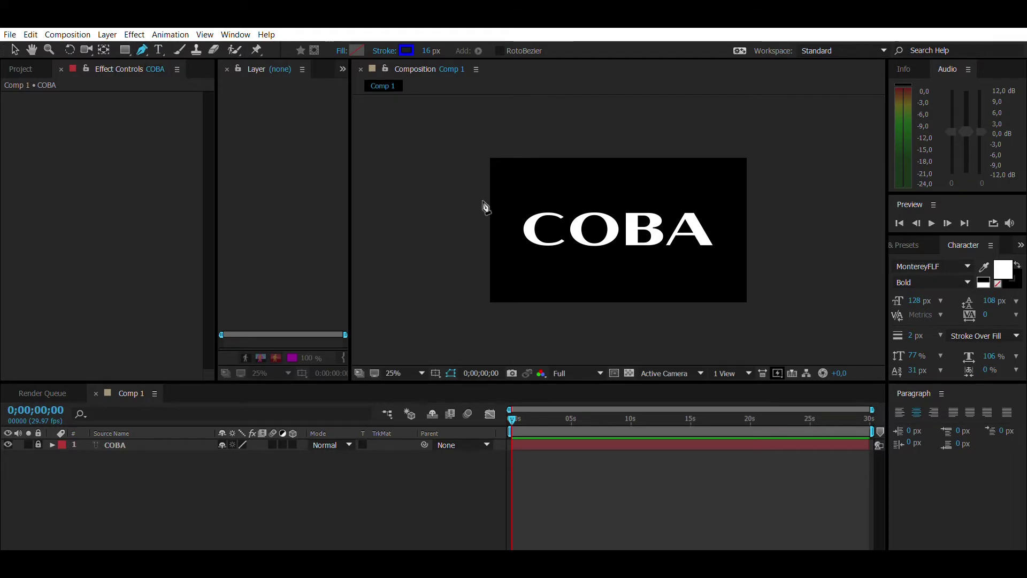
pyautogui.press('.')
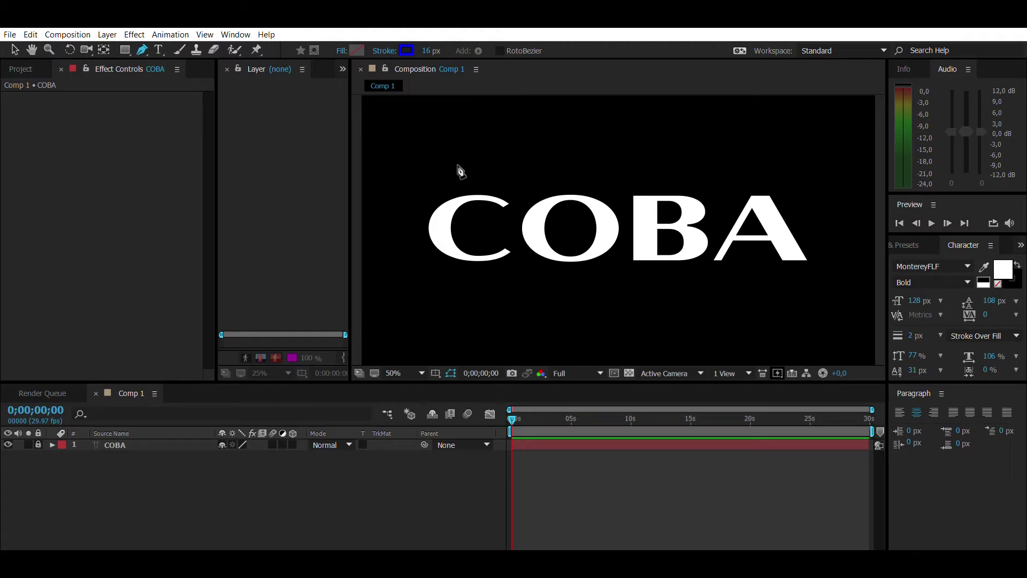
pyautogui.click(512, 203)
pyautogui.moveTo(444, 203)
pyautogui.mouseDown()
pyautogui.moveTo(401, 227)
pyautogui.moveTo(462, 246)
pyautogui.moveTo(414, 275)
pyautogui.mouseUp()
pyautogui.hotkey('ctrl', 'z')
pyautogui.hotkey('ctrl', 'z')
pyautogui.click(511, 201)
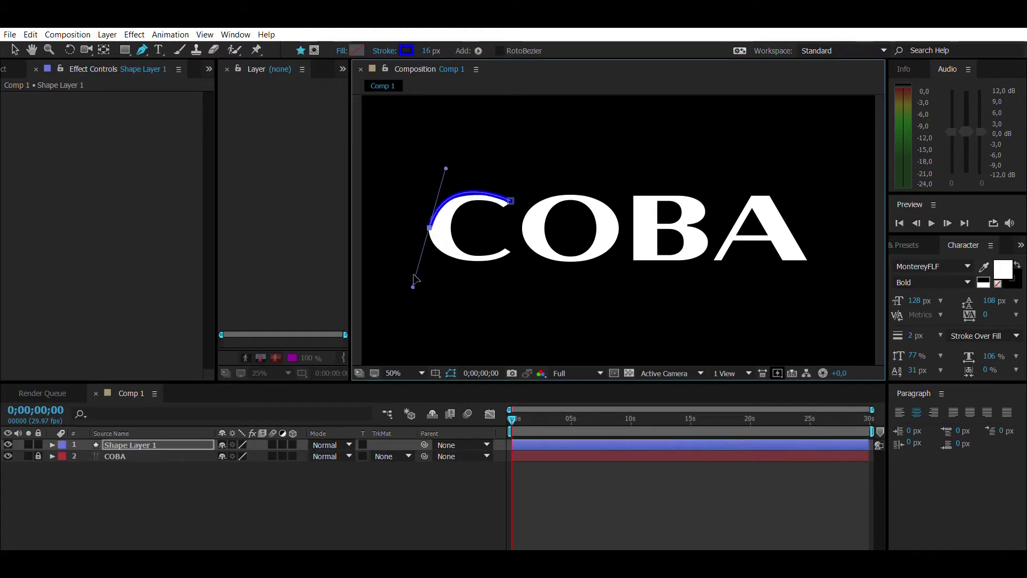
pyautogui.click(515, 255)
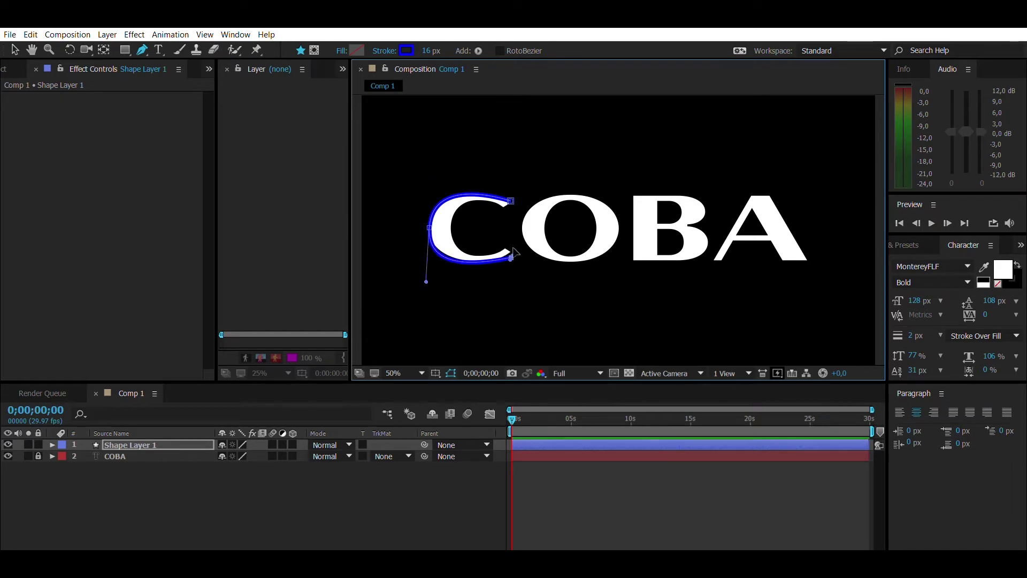
pyautogui.click(511, 200)
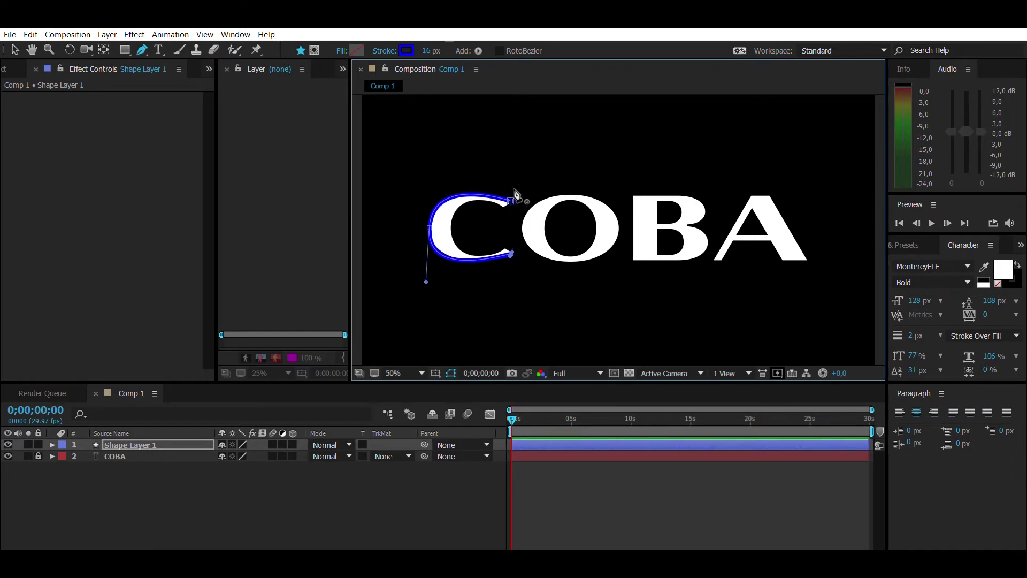
pyautogui.click(511, 97)
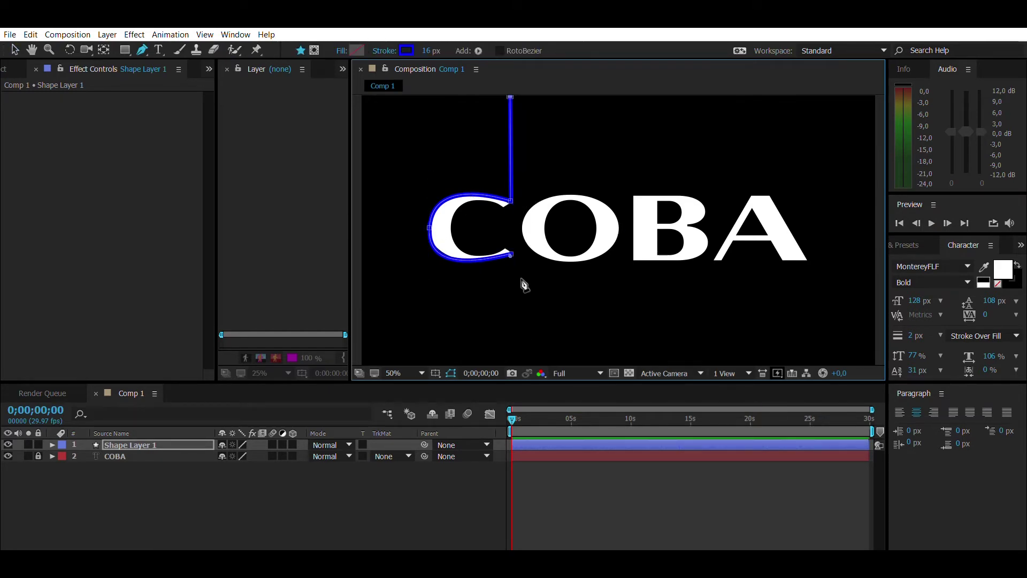
# - Draw a vertical line below the C's lower tip and continue the path around the letter's inner curve
pyautogui.click(513, 250)
pyautogui.click(504, 246)
pyautogui.moveTo(452, 225); pyautogui.dragTo(447, 177)
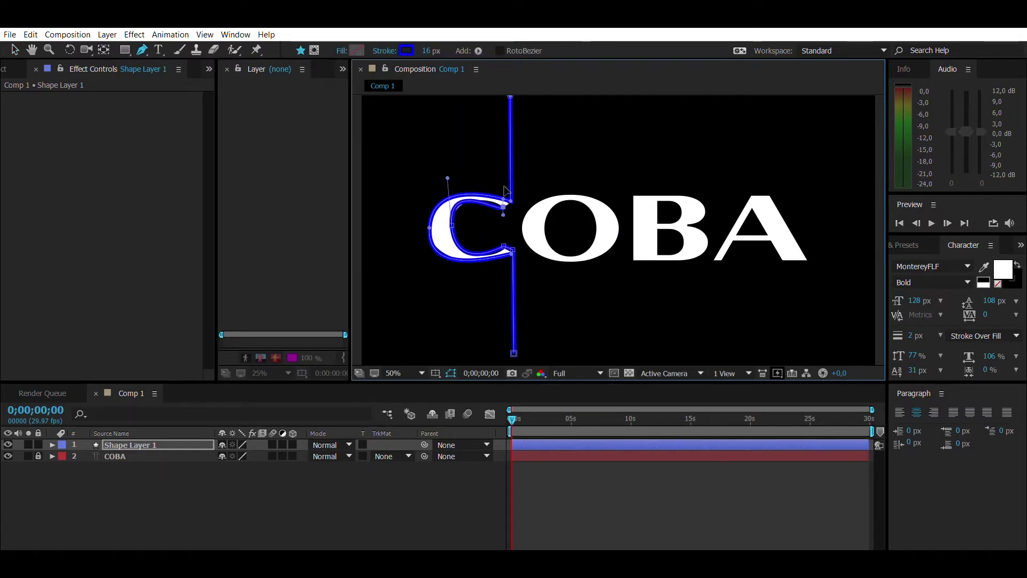
pyautogui.click(512, 210)
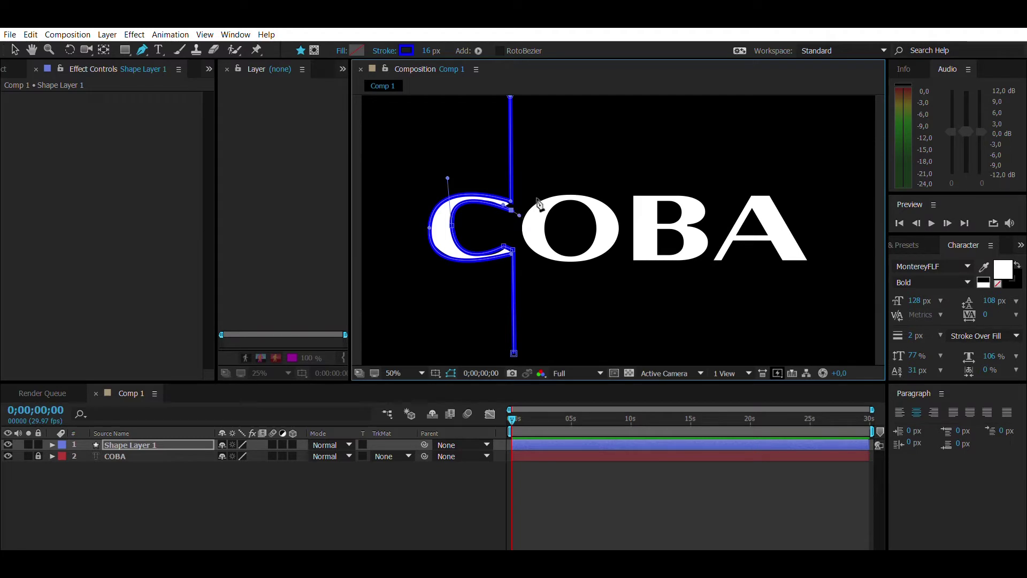
# - Trace the left inner curve of the letter O from its top to its bottom
pyautogui.click(570, 194)
pyautogui.moveTo(572, 259); pyautogui.dragTo(636, 287)
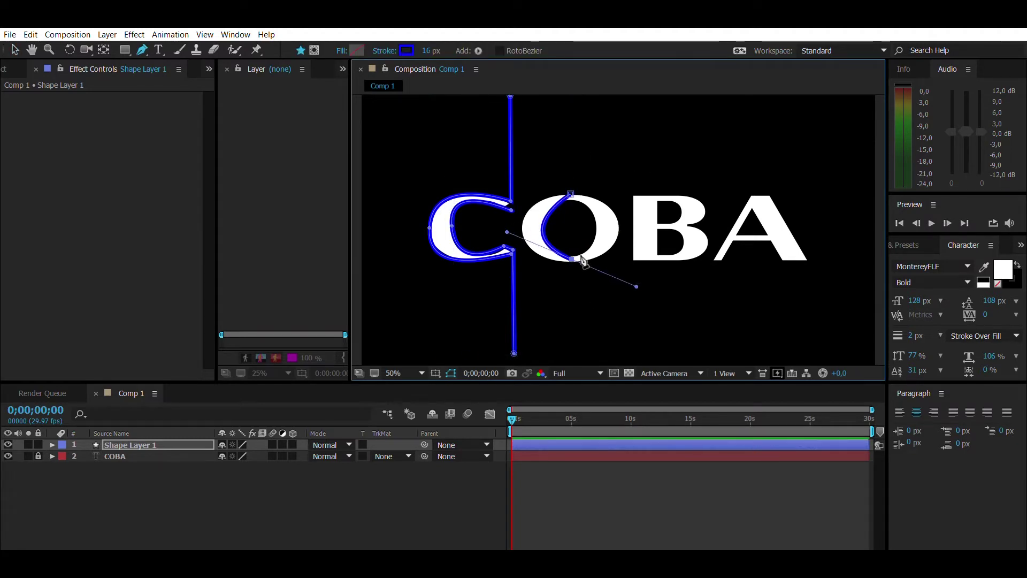
pyautogui.keyDown('ctrl'); pyautogui.click(582, 313); pyautogui.keyUp('ctrl')
pyautogui.keyDown('ctrl'); pyautogui.click(583, 247); pyautogui.keyUp('ctrl')
pyautogui.click(570, 200)
pyautogui.moveTo(572, 265); pyautogui.dragTo(549, 248)
pyautogui.moveTo(511, 309); pyautogui.dragTo(514, 315)
pyautogui.keyDown('ctrl'); pyautogui.click(570, 194); pyautogui.keyUp('ctrl')
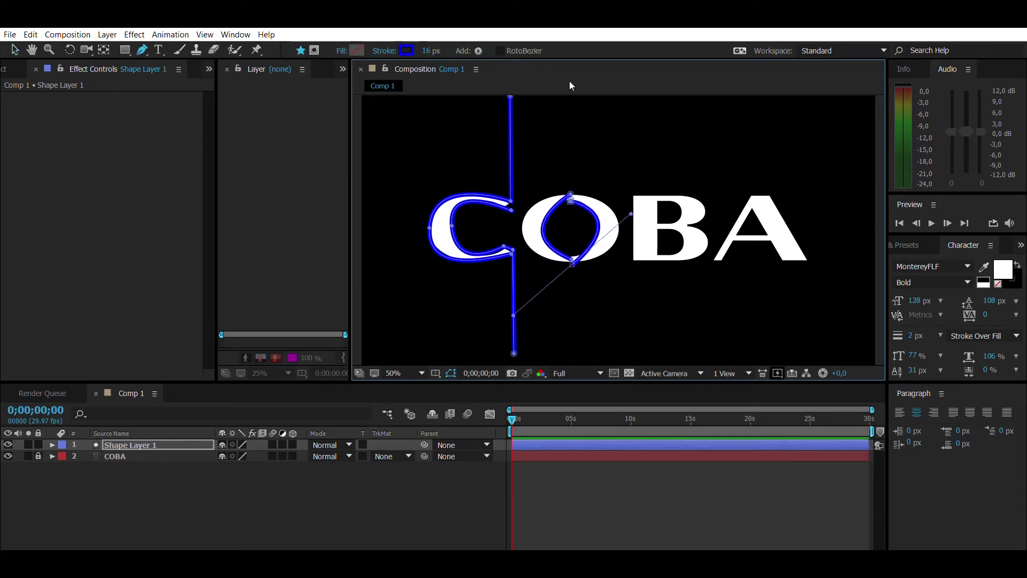
pyautogui.click(567, 102)
pyautogui.moveTo(568, 100); pyautogui.dragTo(572, 99)
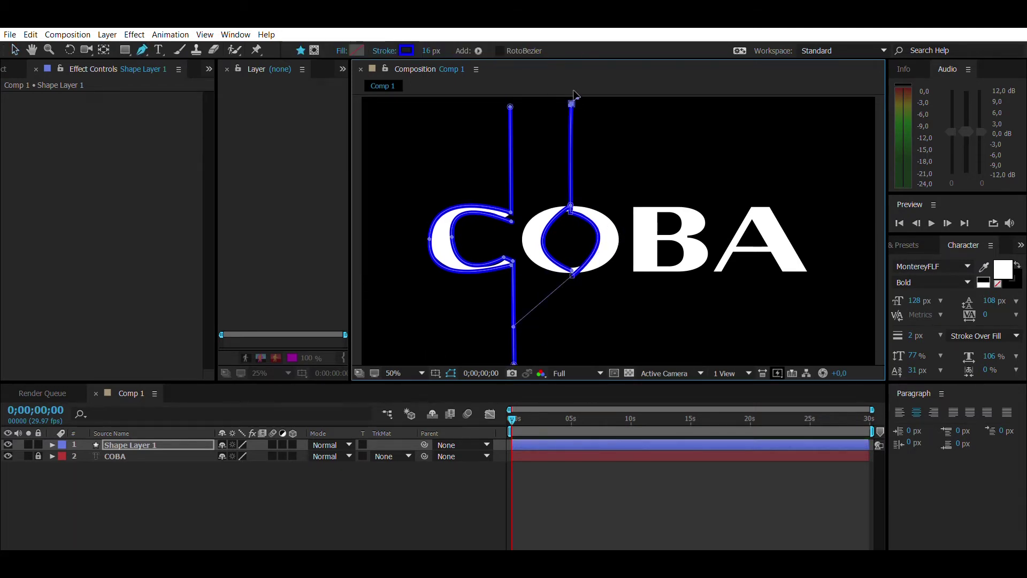
pyautogui.click(569, 203)
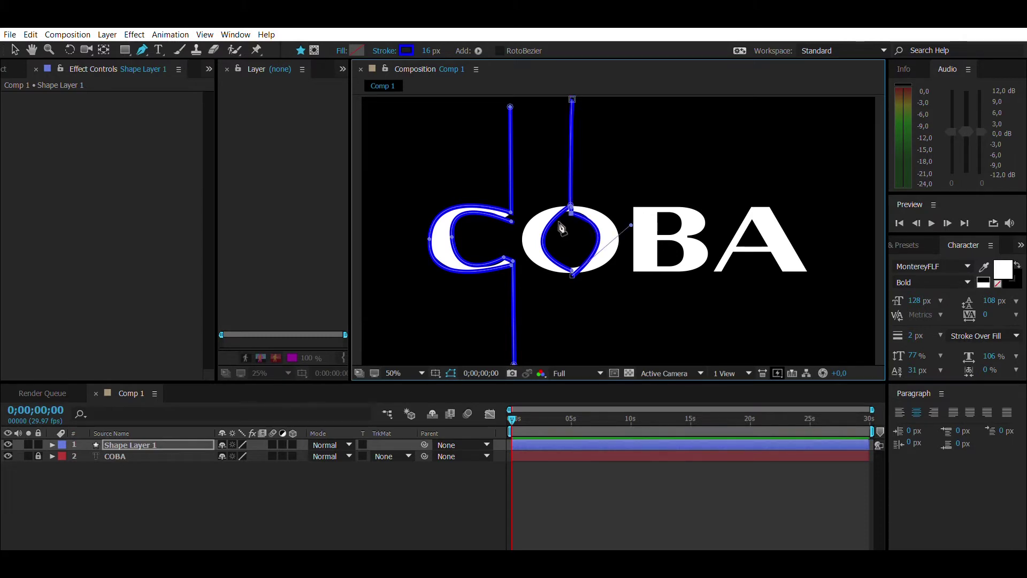
pyautogui.scroll(1, 572, 263)
pyautogui.moveTo(572, 201); pyautogui.dragTo(570, 201)
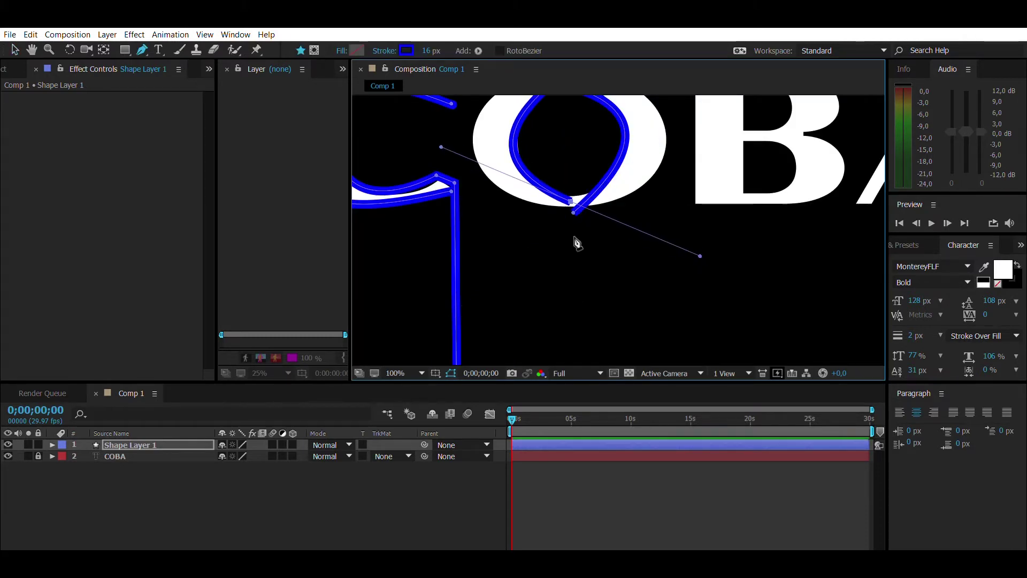
pyautogui.scroll(-2, 592, 265)
pyautogui.moveTo(593, 293); pyautogui.dragTo(623, 331)
pyautogui.hotkey('ctrl', 'z')
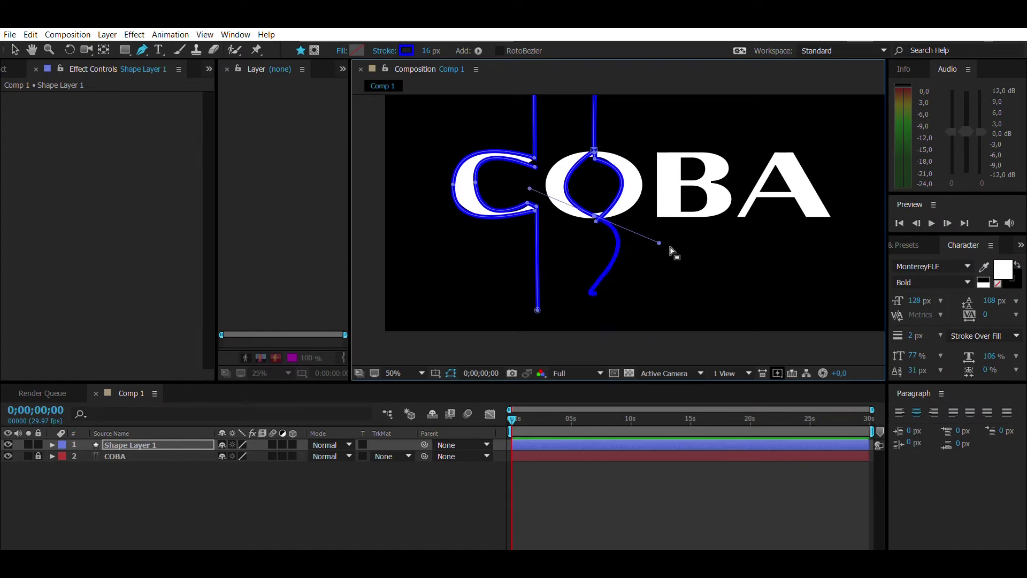
pyautogui.keyDown('ctrl'); pyautogui.click(599, 200); pyautogui.keyUp('ctrl')
pyautogui.scroll(1, 597, 200)
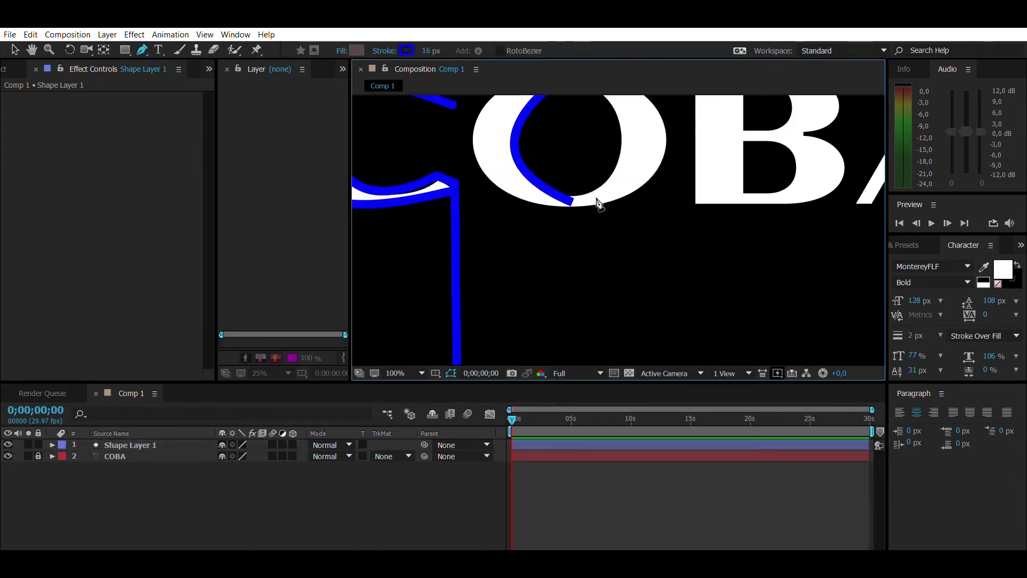
# - On a new shape layer, trace the O's right inner curve and add a short vertical line below the letter
pyautogui.moveTo(596, 198); pyautogui.dragTo(607, 311)
pyautogui.click(580, 306)
pyautogui.moveTo(580, 183); pyautogui.dragTo(454, 134)
pyautogui.scroll(-1, 663, 241)
pyautogui.moveTo(663, 241); pyautogui.dragTo(679, 176)
pyautogui.scroll(2, 679, 176)
pyautogui.scroll(-2, 585, 193)
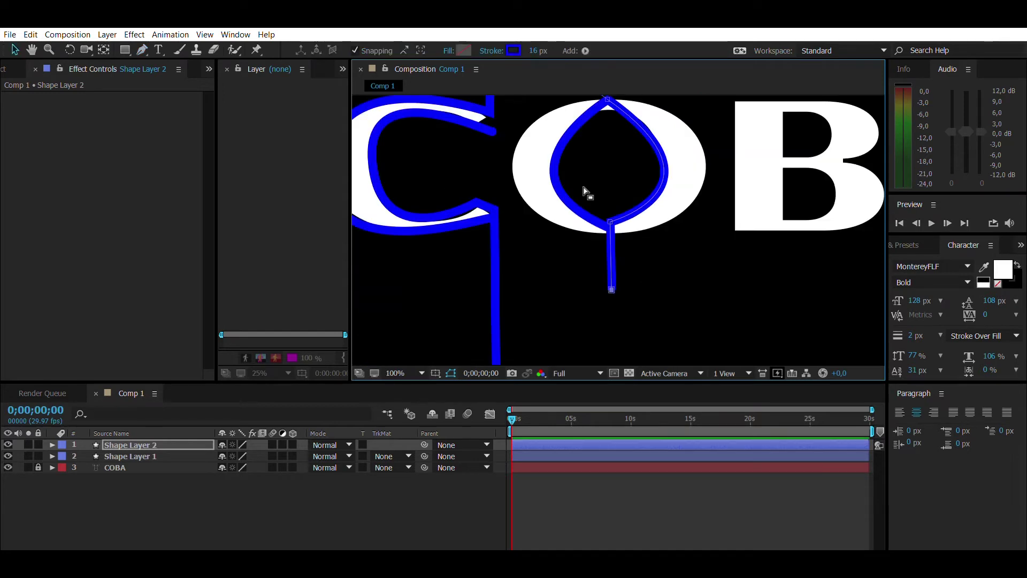
# - On Shape Layer 1, extend a vertical line upward from the top of the letter O
pyautogui.scroll(2, 589, 172)
pyautogui.hotkey('ctrl', 'Down')
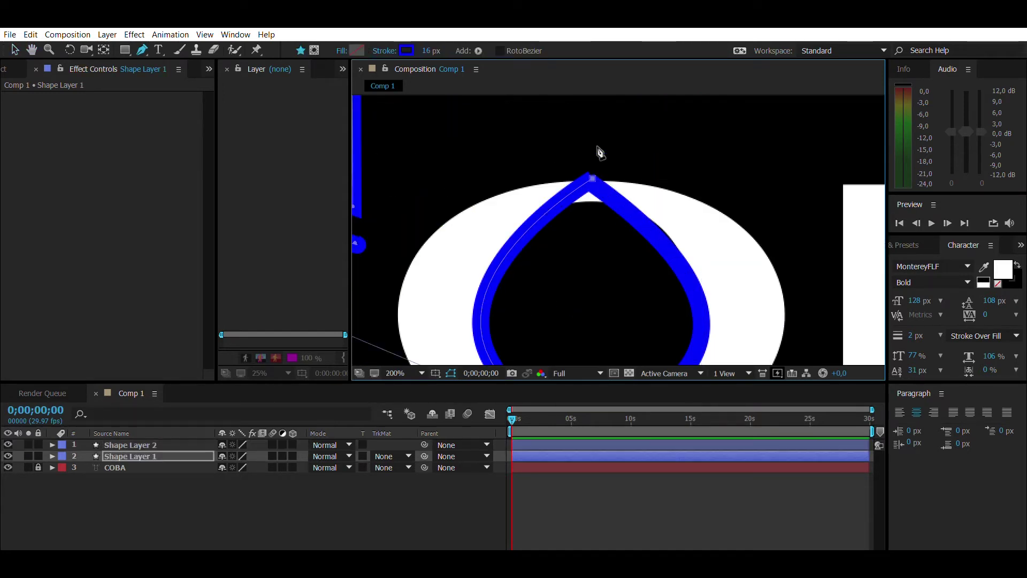
pyautogui.scroll(-2, 599, 151)
pyautogui.click(610, 133)
# - Draw a line from above the B down its left edge, along its base and around the lower bowl
pyautogui.press('space')
pyautogui.moveTo(640, 329); pyautogui.dragTo(533, 298)
pyautogui.press('g')
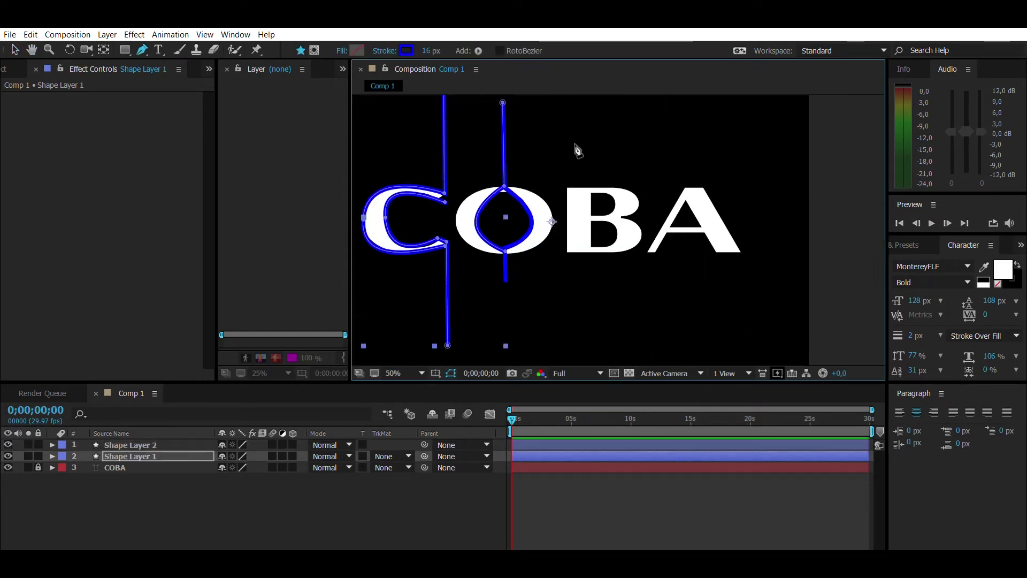
pyautogui.moveTo(621, 218); pyautogui.dragTo(575, 201)
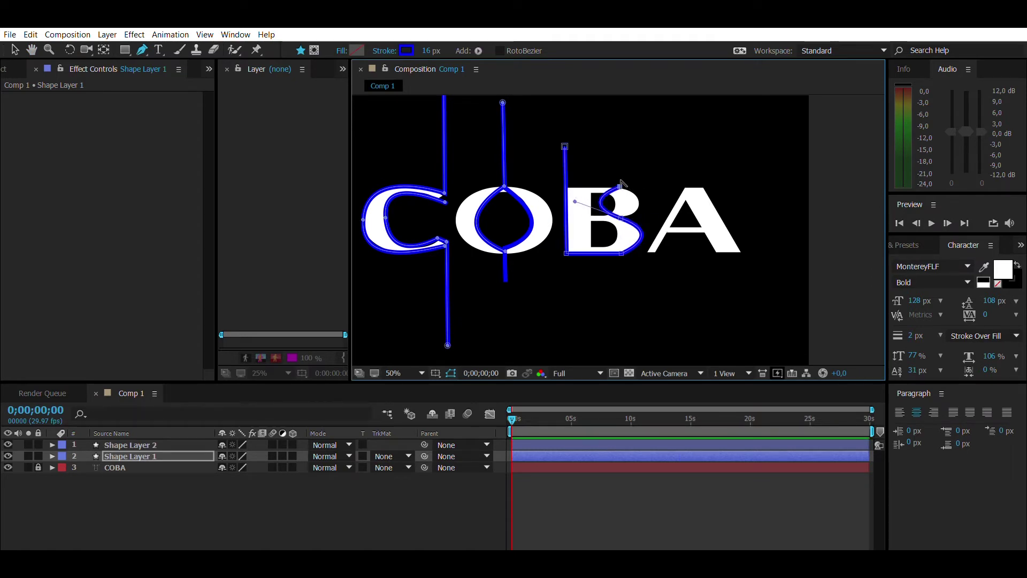
pyautogui.moveTo(563, 134); pyautogui.dragTo(480, 136)
pyautogui.hotkey('ctrl', 'z')
pyautogui.scroll(1, 641, 180)
pyautogui.moveTo(599, 197); pyautogui.dragTo(652, 212)
pyautogui.scroll(-2, 658, 258)
pyautogui.scroll(1, 658, 258)
pyautogui.hotkey('ctrl', 'z')
# - Draw a separate path from just left of the B along its top edge and around the upper bowl
pyautogui.keyDown('ctrl'); pyautogui.click(655, 296); pyautogui.keyUp('ctrl')
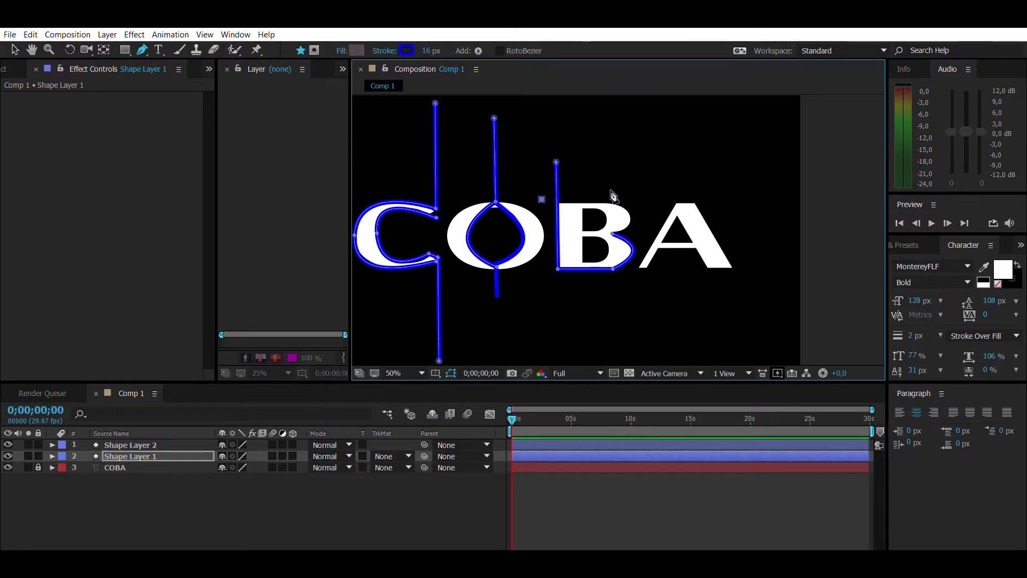
pyautogui.moveTo(612, 235); pyautogui.dragTo(573, 260)
pyautogui.moveTo(599, 208); pyautogui.dragTo(586, 193)
# - Trace the two inner openings of the letter B
pyautogui.scroll(2, 603, 239)
pyautogui.moveTo(604, 239)
pyautogui.mouseDown()
pyautogui.moveTo(587, 213)
pyautogui.moveTo(474, 156)
pyautogui.mouseUp()
pyautogui.click(501, 202)
pyautogui.click(502, 305)
pyautogui.click(566, 304)
pyautogui.click(502, 201)
pyautogui.hotkey('ctrl', 'z')
pyautogui.hotkey('ctrl', 'z')
pyautogui.moveTo(575, 206); pyautogui.dragTo(504, 146)
pyautogui.click(502, 209)
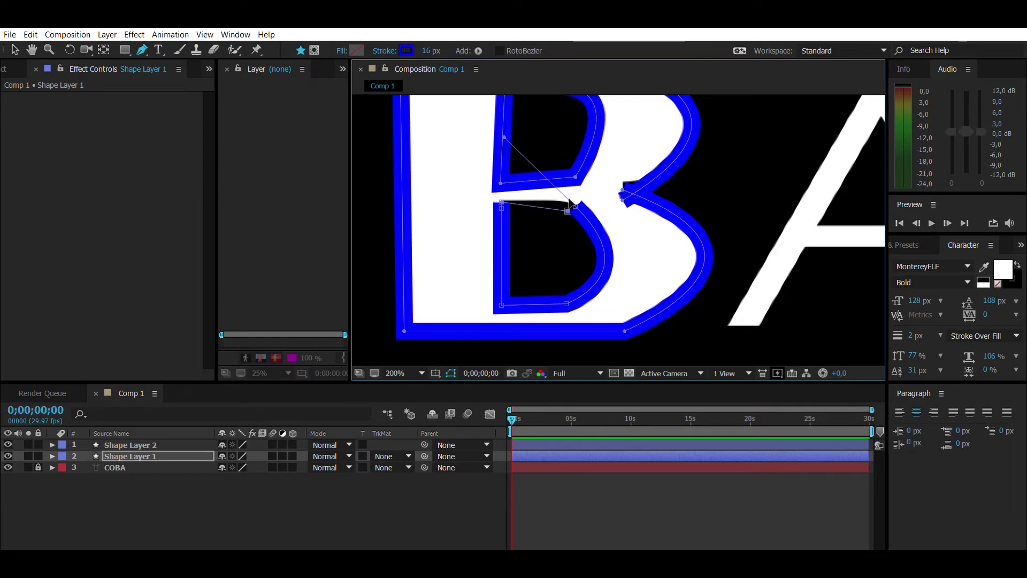
# - Lengthen the horizontal line at the B's top edge further to the left and deselect the shape layer
pyautogui.scroll(-1, 566, 202)
pyautogui.scroll(-1, 684, 287)
pyautogui.moveTo(554, 201); pyautogui.dragTo(533, 200)
pyautogui.press('v')
pyautogui.click(685, 284)
# - On a new shape layer, trace the outer edges of the letter A, continuing the right diagonal below the baseline
pyautogui.scroll(1, 685, 285)
pyautogui.moveTo(787, 269); pyautogui.dragTo(680, 222)
pyautogui.press('g')
pyautogui.click(560, 270)
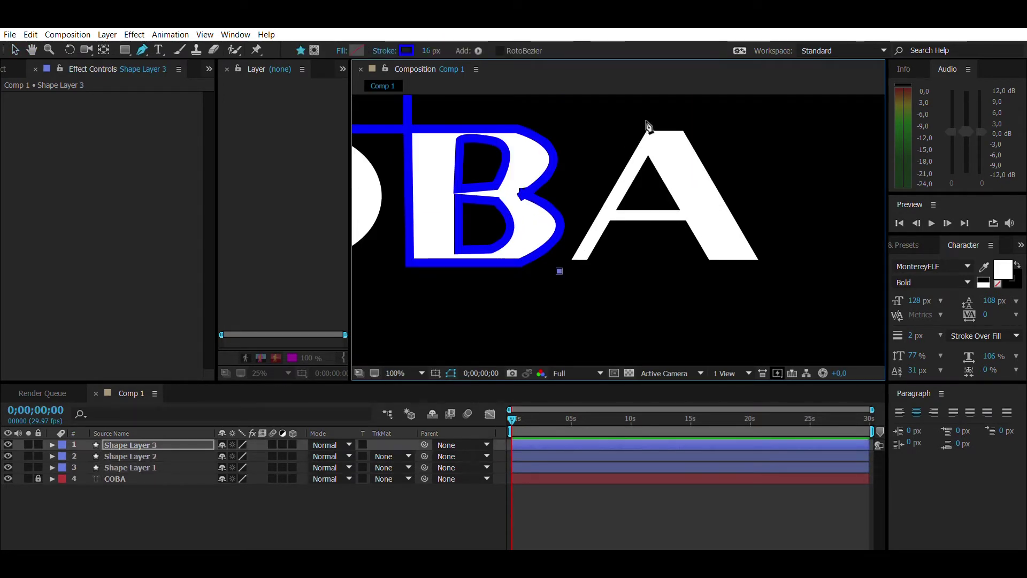
pyautogui.click(646, 129)
pyautogui.click(686, 130)
pyautogui.click(709, 262)
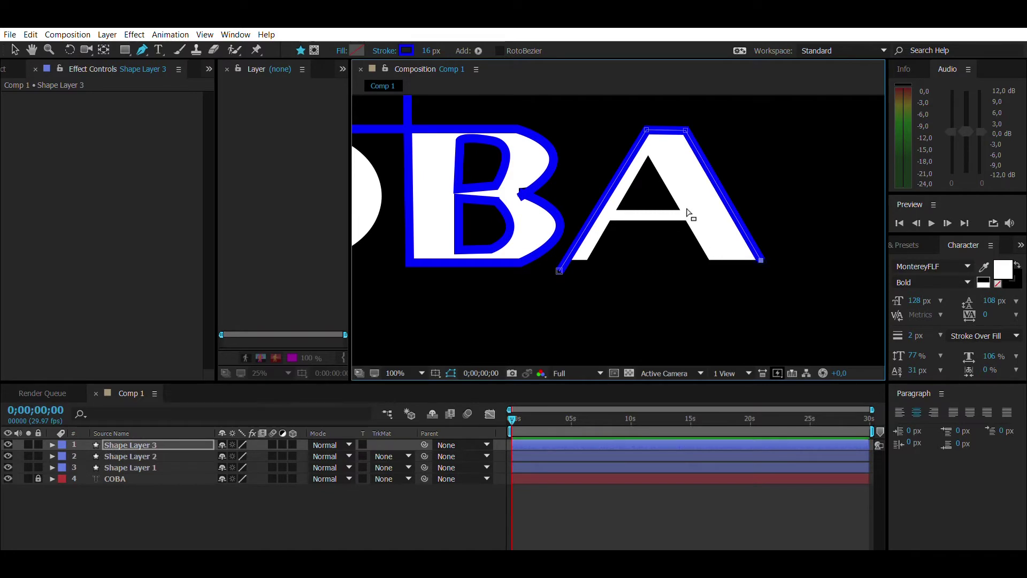
pyautogui.hotkey('ctrl', 'z')
pyautogui.click(761, 261)
pyautogui.click(777, 292)
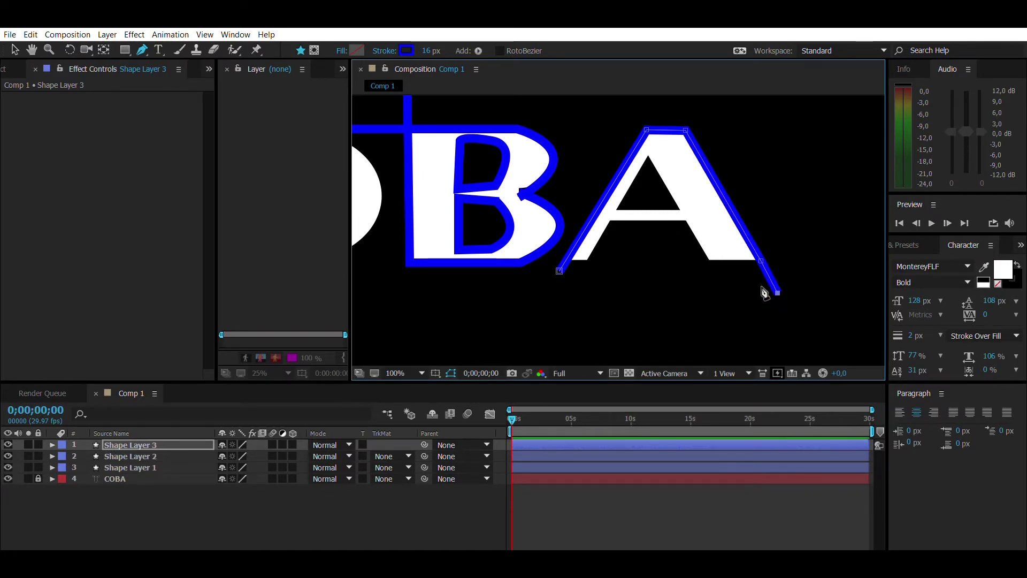
# - Trace the A's lower contour from the right foot along the underside of the crossbar to the left foot
pyautogui.click(709, 262)
pyautogui.click(686, 218)
pyautogui.click(609, 221)
pyautogui.click(588, 261)
pyautogui.click(554, 261)
# - Trace the closed triangular opening inside the letter A
pyautogui.click(618, 210)
pyautogui.click(648, 155)
pyautogui.click(678, 208)
pyautogui.click(618, 209)
# - Extend the A's right diagonal to the bottom of the frame and its baseline to the right edge
pyautogui.moveTo(777, 293); pyautogui.dragTo(812, 353)
pyautogui.scroll(-1, 813, 348)
pyautogui.moveTo(715, 293); pyautogui.dragTo(739, 316)
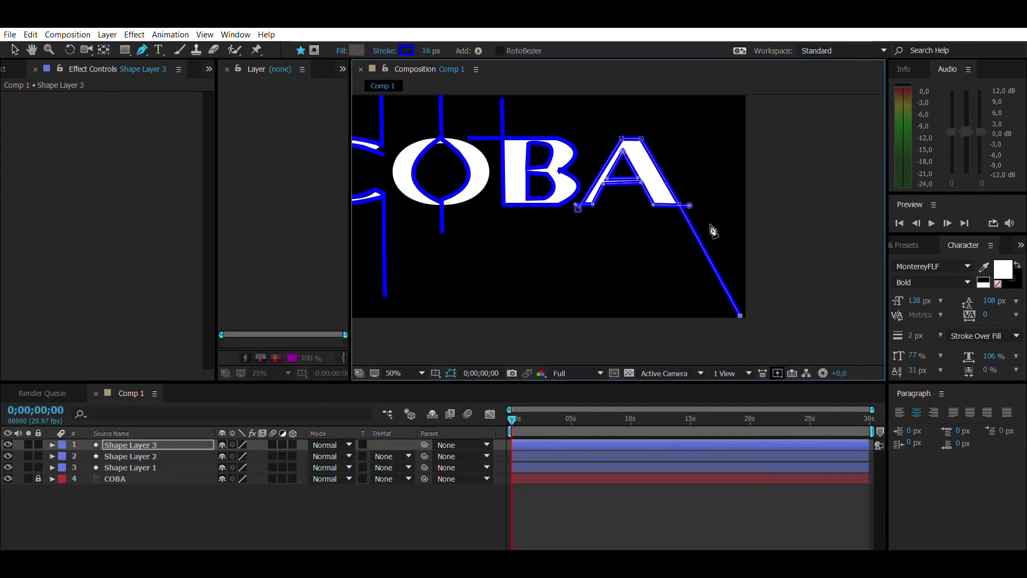
pyautogui.moveTo(689, 206); pyautogui.dragTo(747, 204)
pyautogui.moveTo(516, 219); pyautogui.dragTo(591, 271)
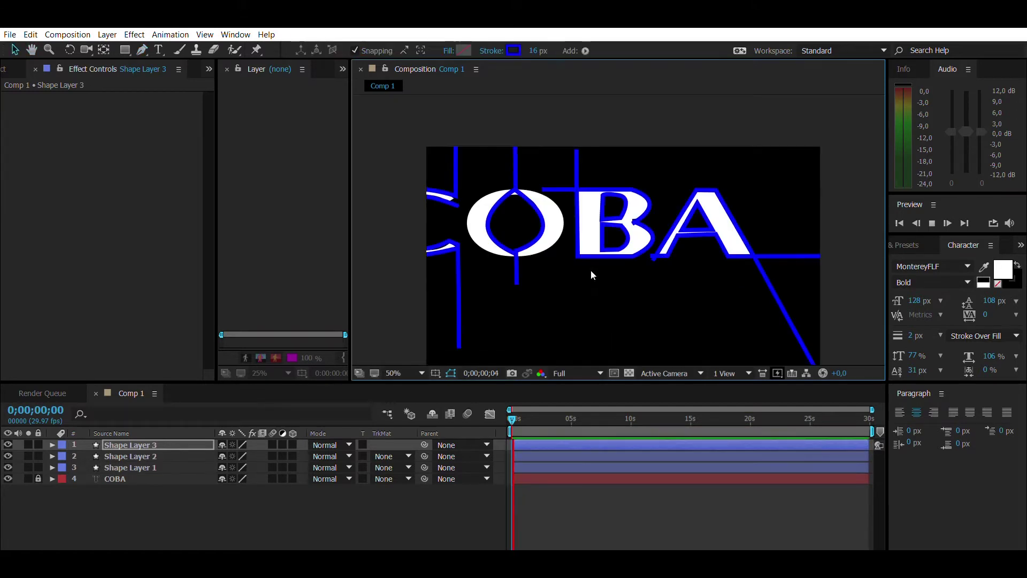
pyautogui.scroll(2, 587, 146)
pyautogui.press('space')
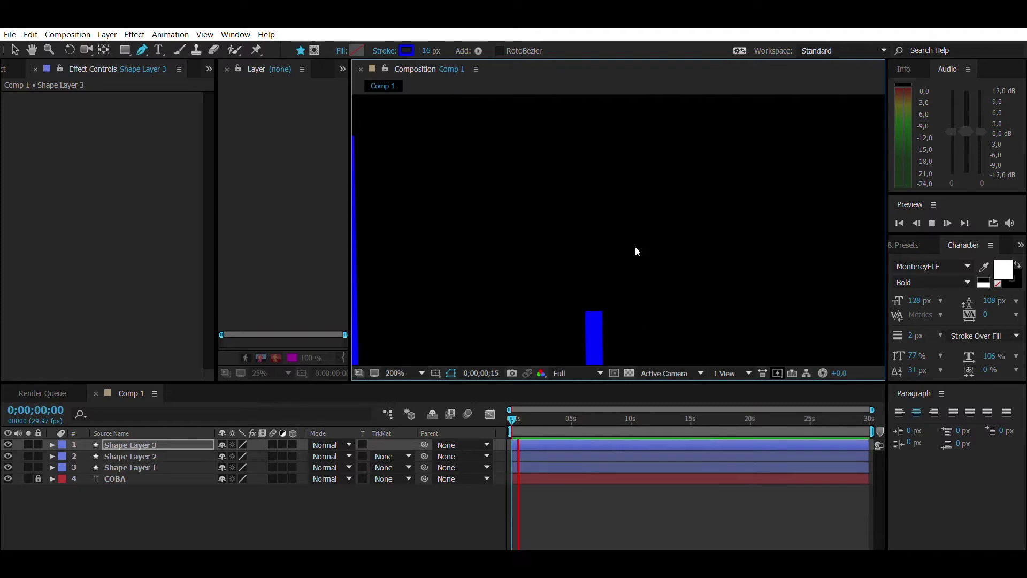
# - Stop the preview and examine the traced COBA outlines and guide lines across the frame at different zoom levels
pyautogui.press('space')
pyautogui.moveTo(635, 250); pyautogui.dragTo(646, 96)
pyautogui.moveTo(605, 150); pyautogui.dragTo(601, 100)
pyautogui.scroll(-1, 604, 102)
pyautogui.moveTo(609, 216); pyautogui.dragTo(611, 99)
pyautogui.press('b')
pyautogui.moveTo(486, 147); pyautogui.dragTo(485, 99)
pyautogui.moveTo(403, 144); pyautogui.dragTo(456, 159)
pyautogui.scroll(-1, 601, 255)
pyautogui.press('space')
pyautogui.moveTo(601, 255); pyautogui.dragTo(664, 131)
pyautogui.moveTo(619, 321); pyautogui.dragTo(577, 250)
pyautogui.press('space')
pyautogui.scroll(1, 676, 145)
pyautogui.press('space')
pyautogui.press('v')
pyautogui.moveTo(662, 127); pyautogui.dragTo(648, 253)
pyautogui.scroll(-2, 650, 253)
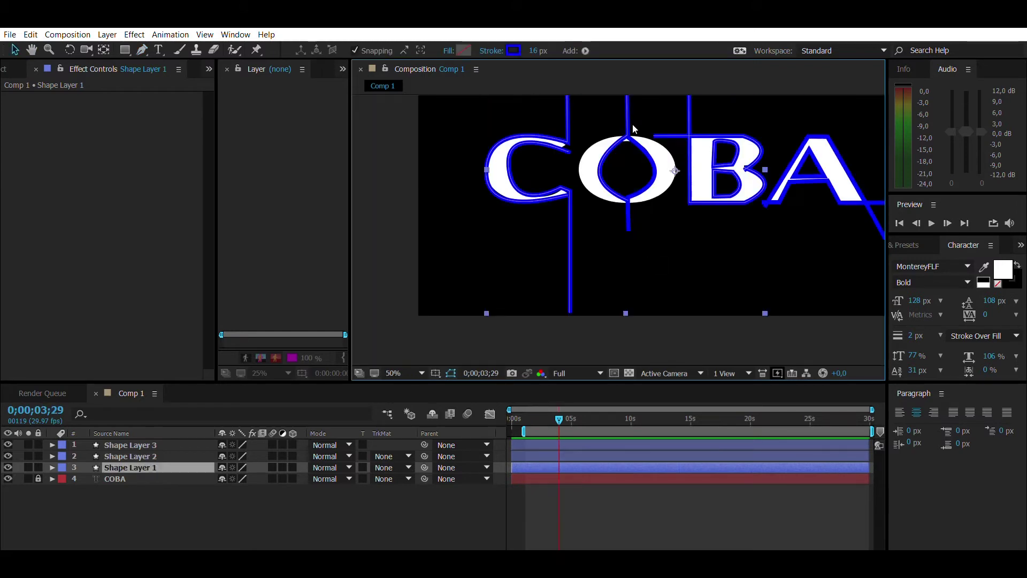
pyautogui.scroll(2, 637, 221)
pyautogui.press('g')
pyautogui.press('v')
pyautogui.scroll(1, 648, 191)
pyautogui.moveTo(514, 201); pyautogui.dragTo(512, 200)
pyautogui.scroll(-1, 513, 202)
pyautogui.moveTo(619, 249); pyautogui.dragTo(649, 121)
pyautogui.moveTo(558, 276); pyautogui.dragTo(802, 152)
pyautogui.moveTo(694, 151); pyautogui.dragTo(665, 281)
pyautogui.hotkey('ctrl', 'z')
pyautogui.hotkey('ctrl', 'z')
pyautogui.hotkey('ctrl', 'z')
pyautogui.scroll(1, 558, 297)
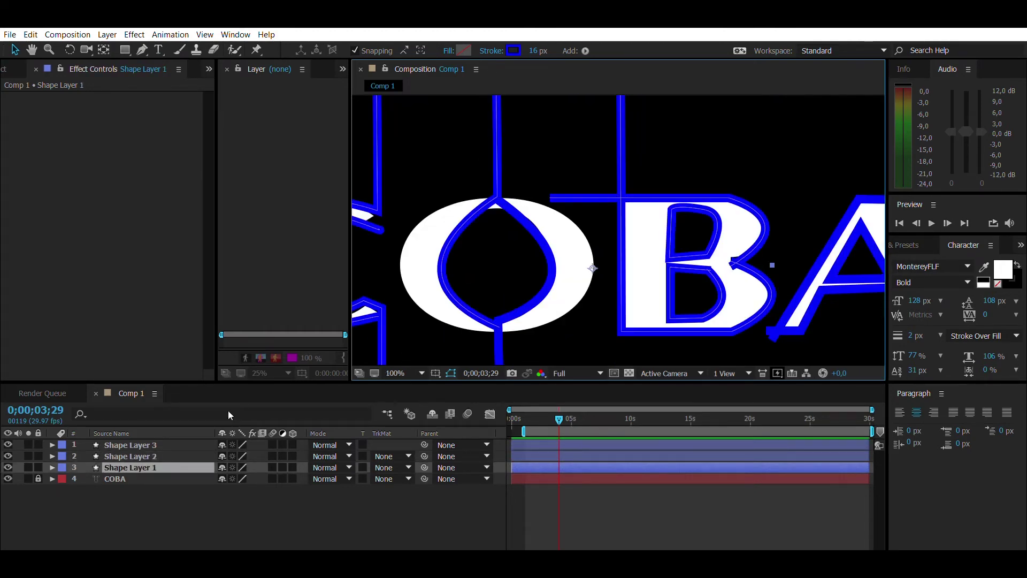
# - Lock Shape Layer 1 and extend the O's lower guide line on Shape Layer 2 past the bottom of the frame
pyautogui.hotkey('ctrl', 'l')
pyautogui.click(558, 298)
pyautogui.scroll(-1, 558, 297)
pyautogui.press('g')
pyautogui.press('space')
pyautogui.moveTo(617, 320); pyautogui.dragTo(622, 280)
pyautogui.moveTo(559, 419); pyautogui.dragTo(523, 408)
pyautogui.scroll(2, 557, 291)
pyautogui.moveTo(437, 289); pyautogui.dragTo(459, 179)
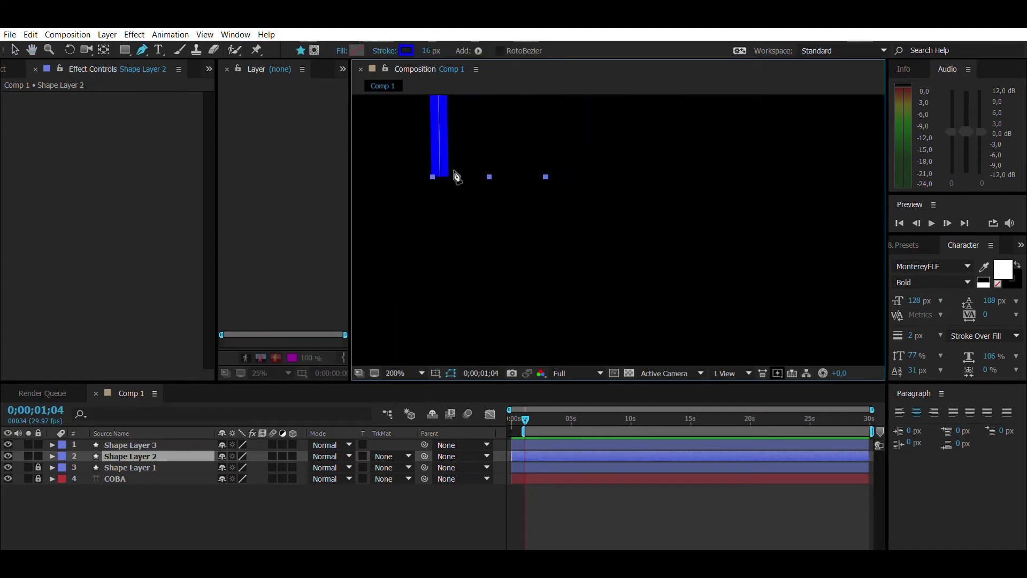
pyautogui.click(457, 177)
pyautogui.scroll(-1, 481, 214)
pyautogui.moveTo(529, 197); pyautogui.dragTo(530, 395)
pyautogui.scroll(-2, 546, 332)
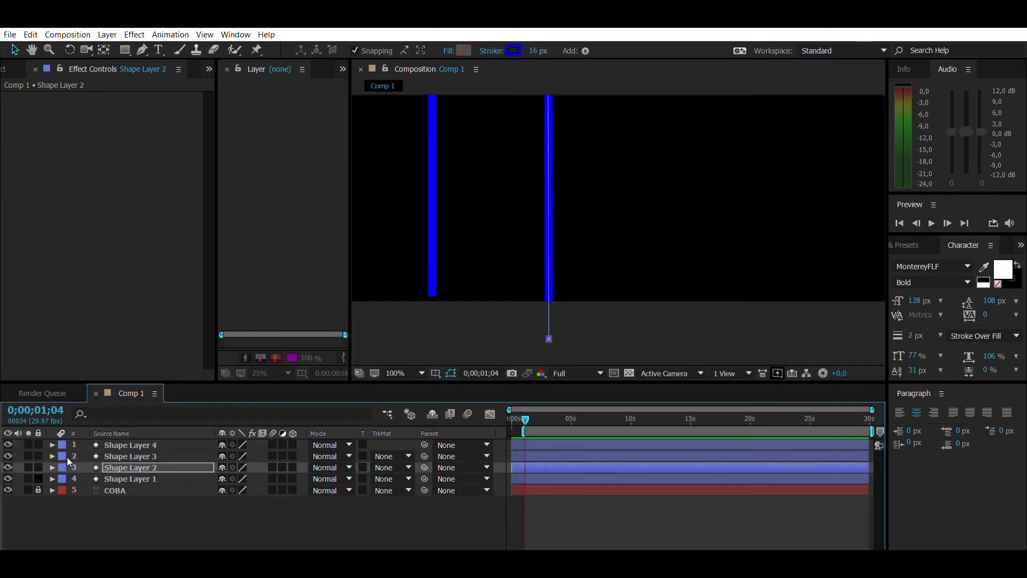
# - Extend the C's lower guide line on Shape Layer 1 to the bottom edge of the frame and deselect everything
pyautogui.keyDown('ctrl'); pyautogui.click(438, 316); pyautogui.keyUp('ctrl')
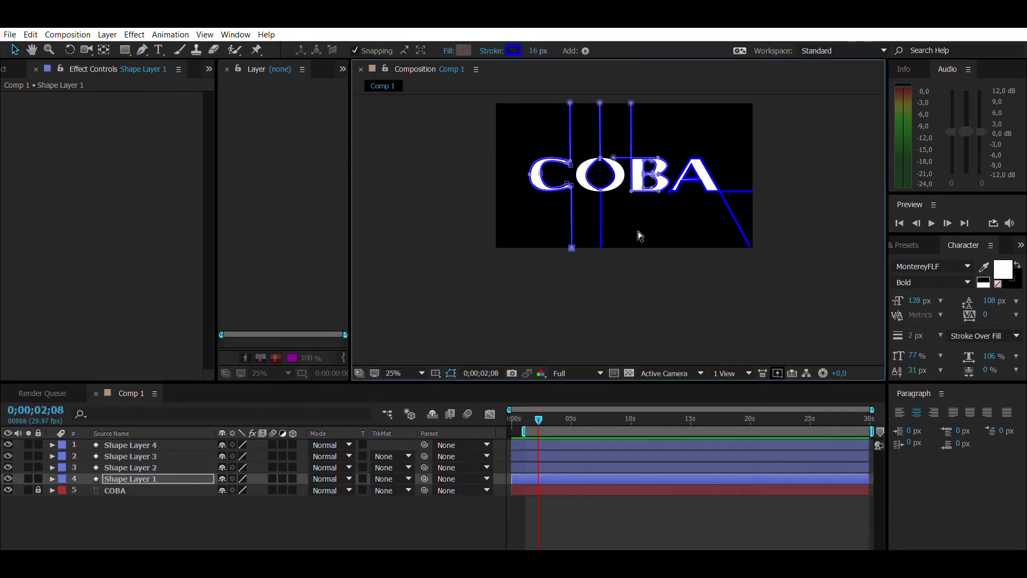
pyautogui.scroll(2, 640, 236)
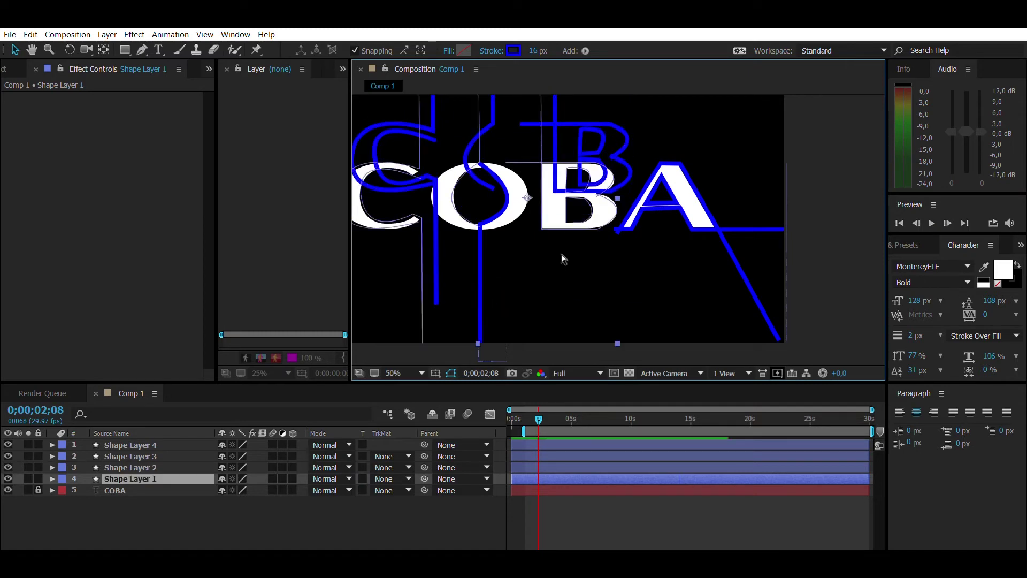
pyautogui.scroll(-2, 605, 238)
pyautogui.click(793, 298)
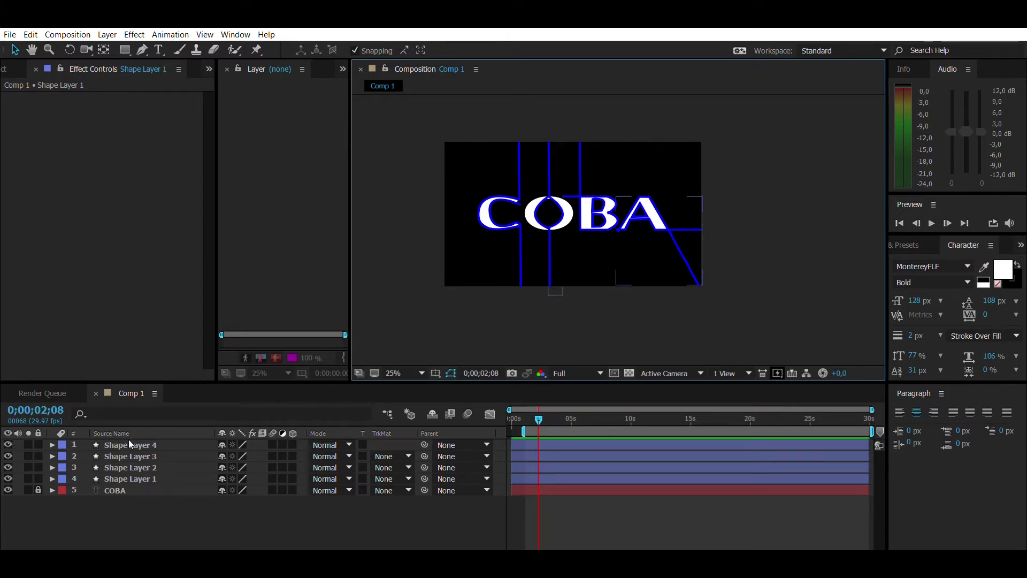
# - Select all unlocked shape layers and filter the timeline for "cap" to list their Line Cap properties
pyautogui.hotkey('ctrl', 'a')
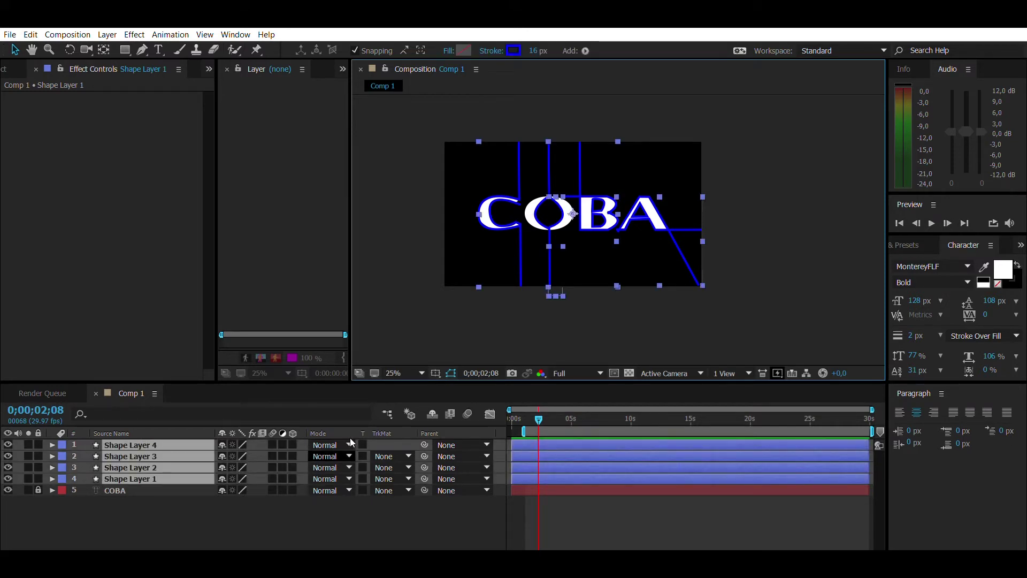
pyautogui.click(302, 410)
pyautogui.click(305, 409)
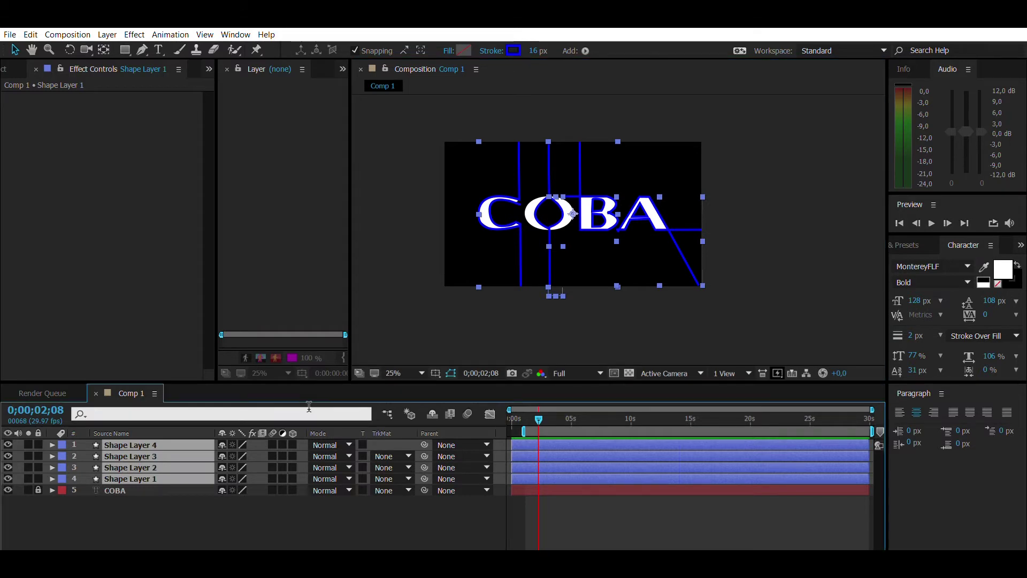
pyautogui.write('cao')
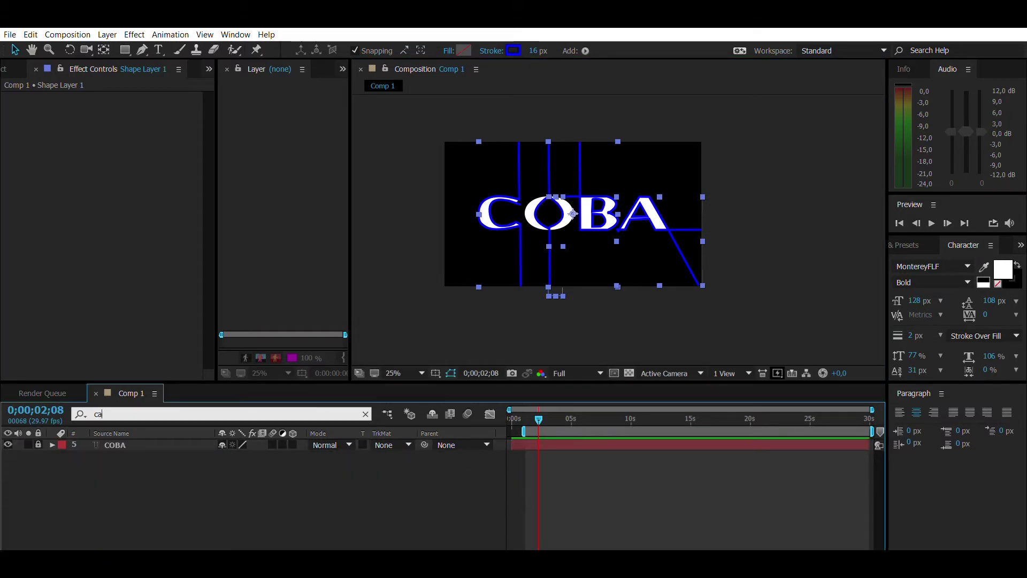
pyautogui.press('BackSpace')
pyautogui.write('p')
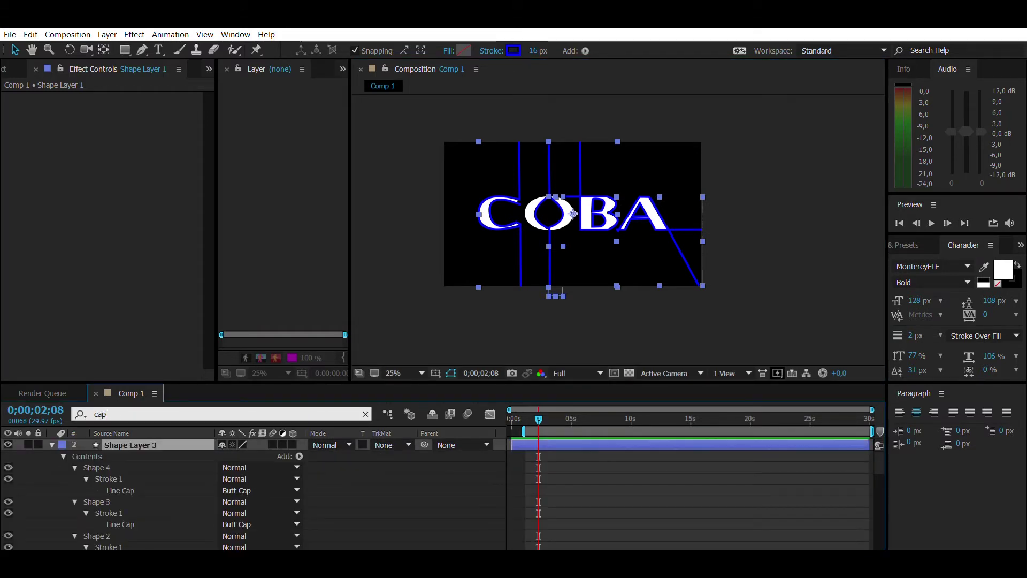
# - Set the Line Cap of all four strokes on Shape Layer 3 to Round Cap
pyautogui.click(261, 485)
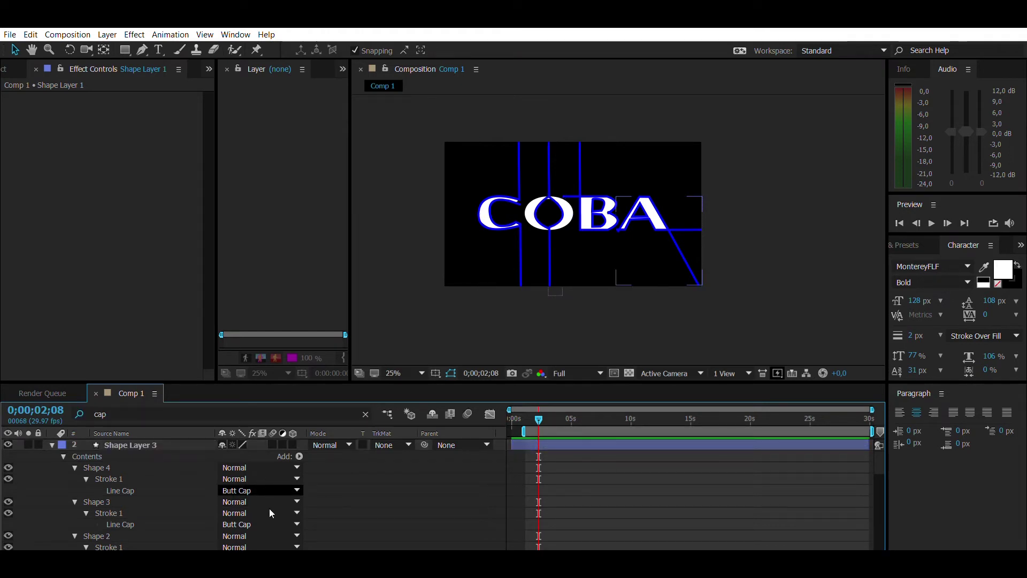
pyautogui.click(270, 506)
pyautogui.click(271, 520)
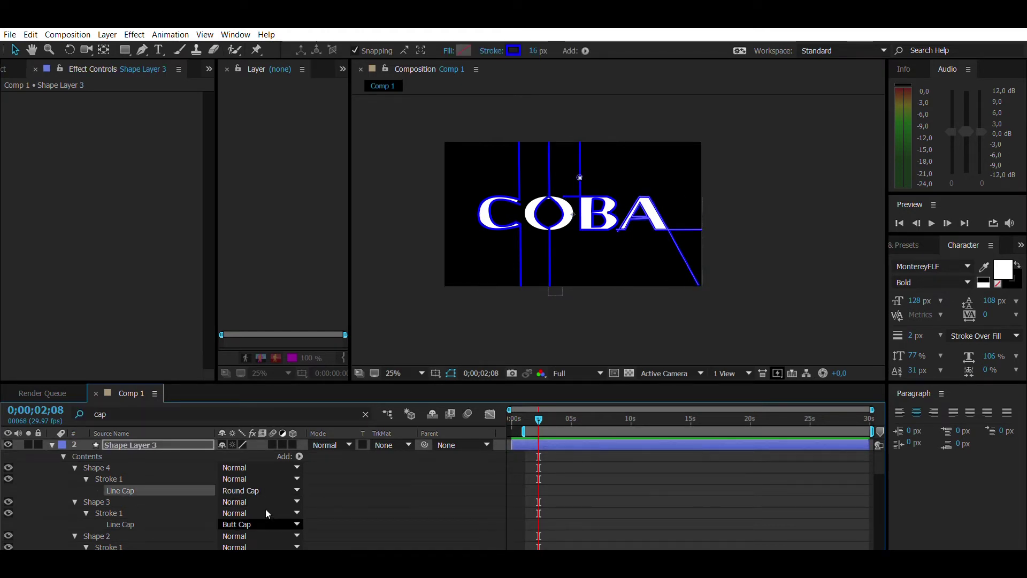
pyautogui.click(272, 490)
pyautogui.scroll(-4, 271, 489)
pyautogui.click(277, 510)
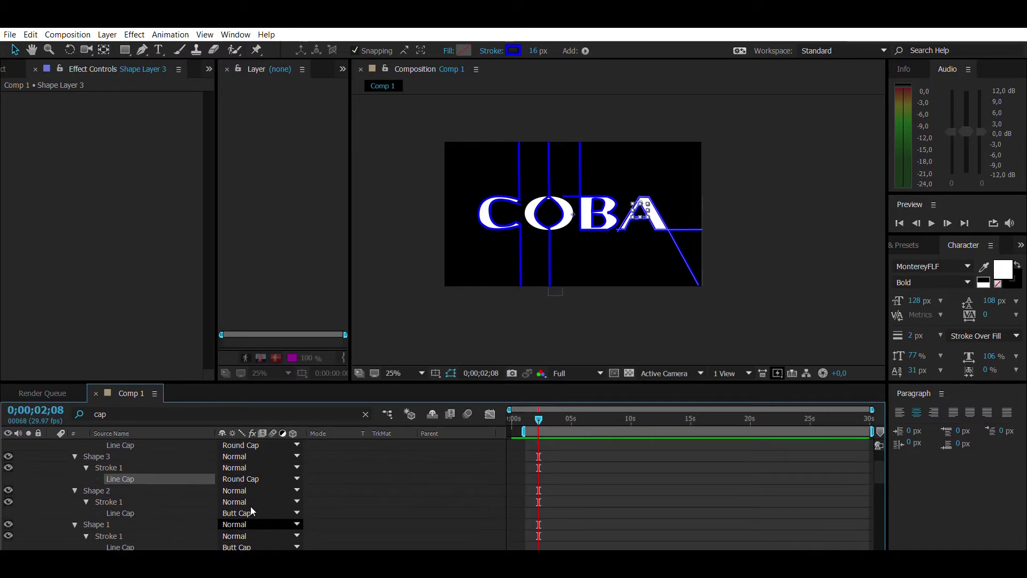
pyautogui.click(255, 528)
pyautogui.scroll(-1, 278, 518)
pyautogui.scroll(-1, 278, 517)
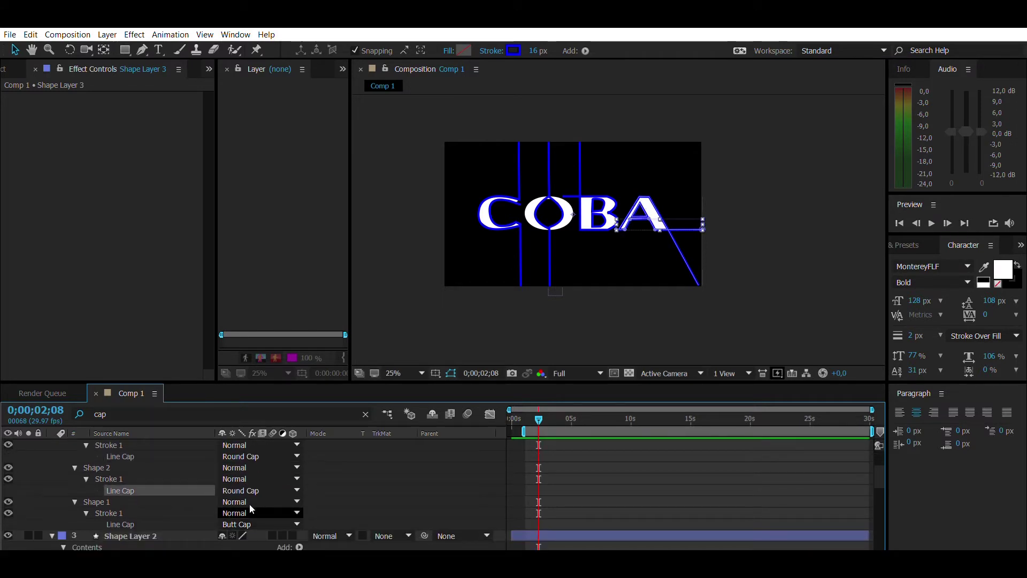
pyautogui.click(261, 489)
pyautogui.scroll(-7, 271, 492)
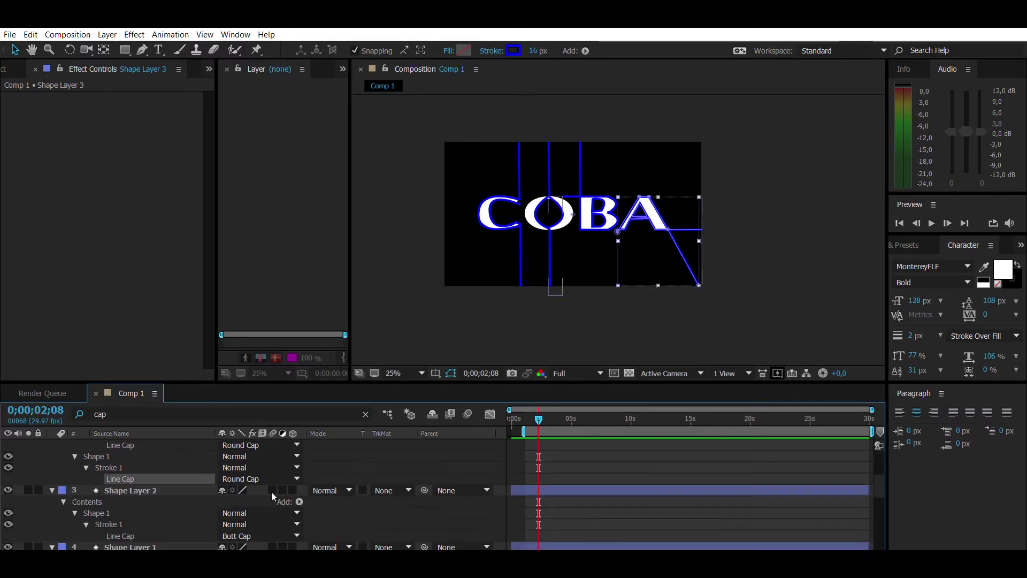
# - Set the Line Cap of the stroke on Shape Layer 2 to Round Cap
pyautogui.click(262, 502)
pyautogui.click(260, 501)
pyautogui.click(257, 513)
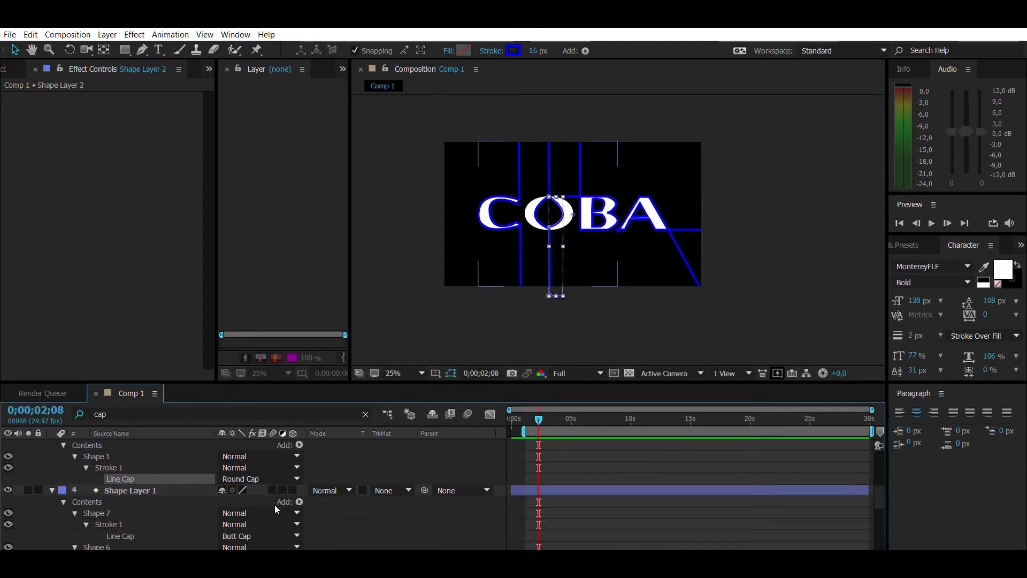
# - Set the Line Cap of all seven strokes on Shape Layer 1 to Round Cap
pyautogui.scroll(-4, 262, 507)
pyautogui.click(265, 524)
pyautogui.scroll(-3, 277, 515)
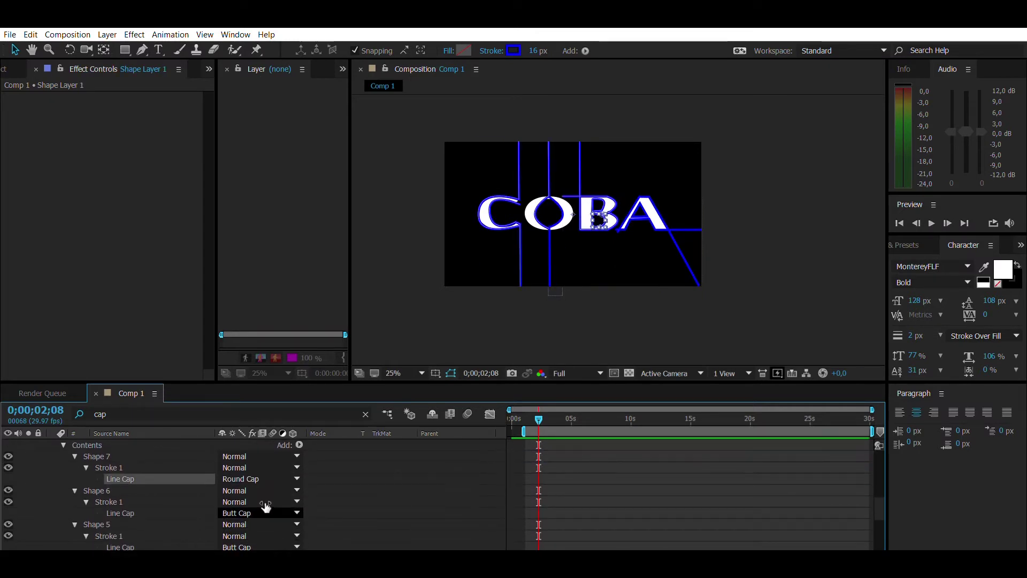
pyautogui.click(252, 525)
pyautogui.scroll(-3, 267, 516)
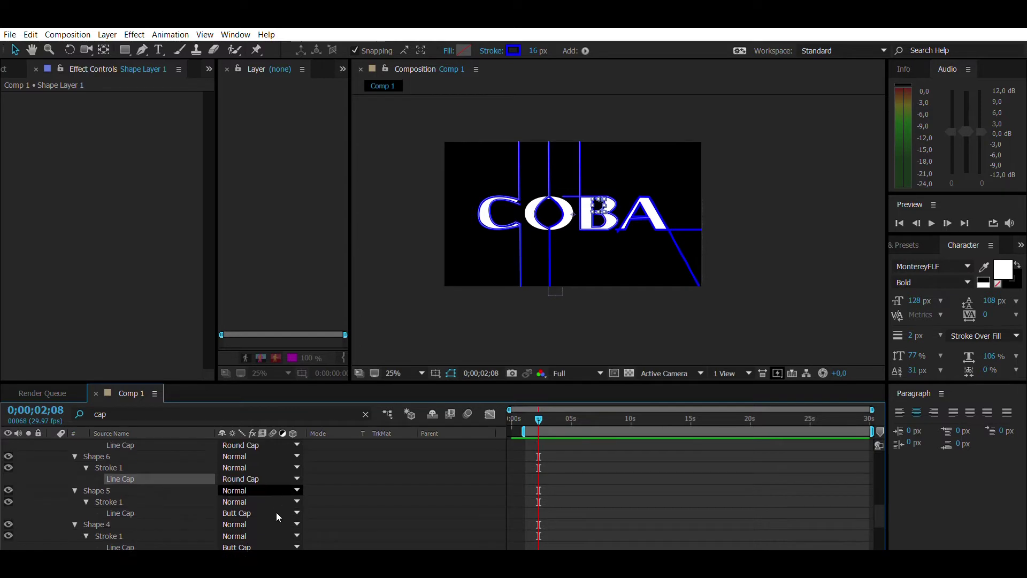
pyautogui.click(261, 529)
pyautogui.scroll(-3, 268, 519)
pyautogui.click(261, 526)
pyautogui.scroll(-3, 271, 519)
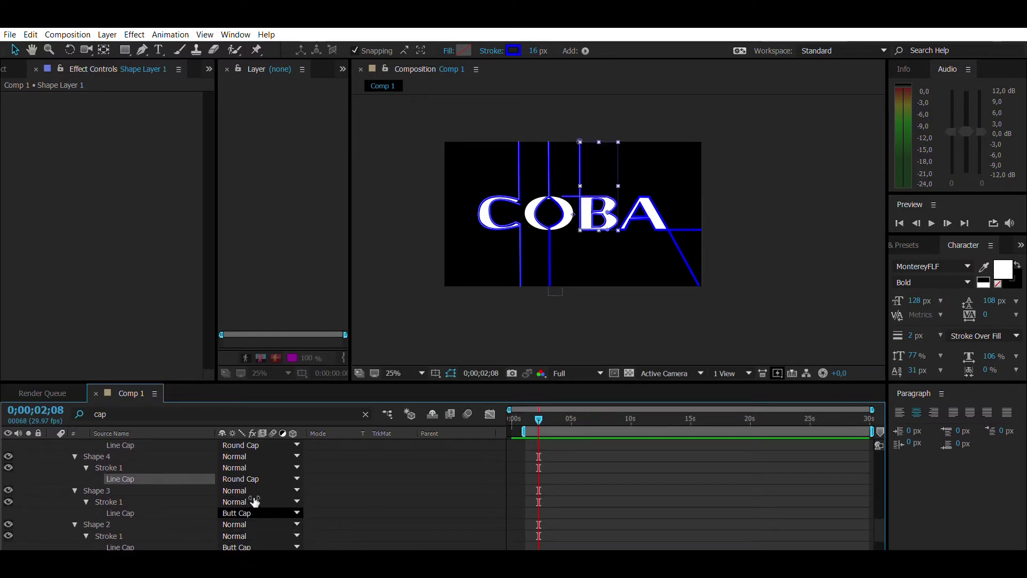
pyautogui.click(261, 513)
pyautogui.scroll(-3, 268, 519)
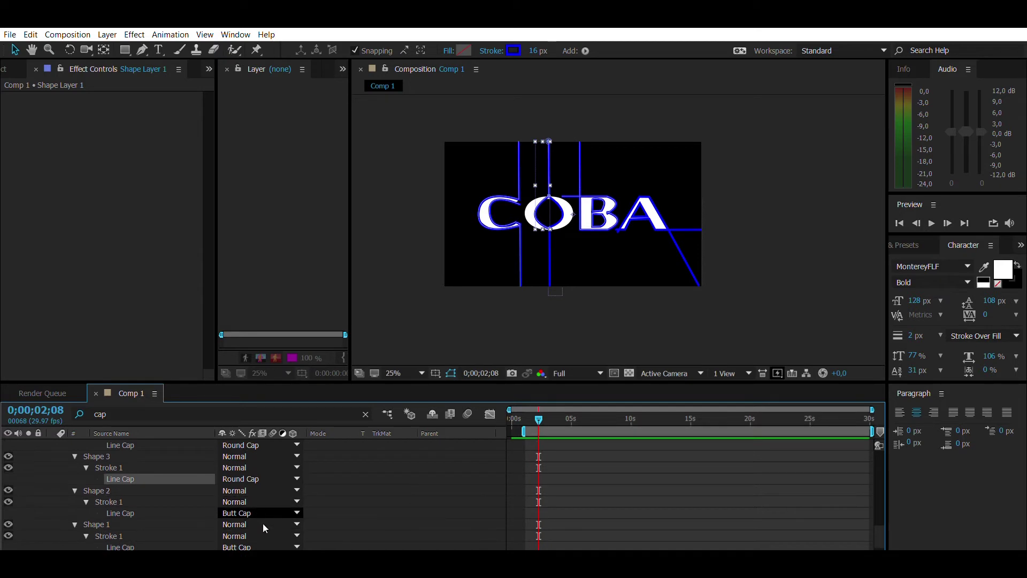
pyautogui.click(262, 523)
pyautogui.scroll(-3, 265, 522)
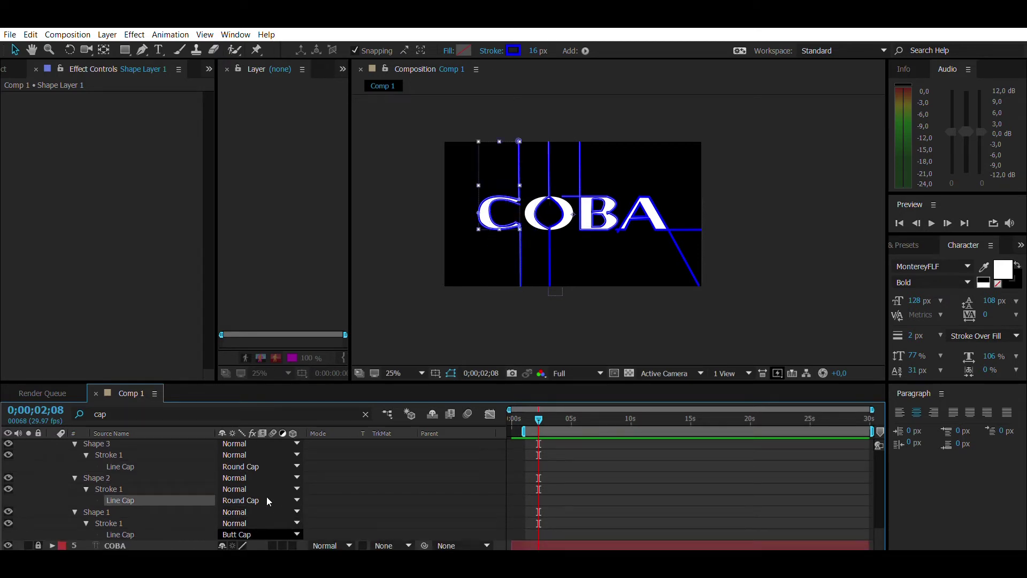
pyautogui.click(267, 496)
# - Clear the timeline filter and bring the playhead and the start of the work area to 0;00;00;00
pyautogui.scroll(6, 278, 478)
pyautogui.scroll(-5, 278, 476)
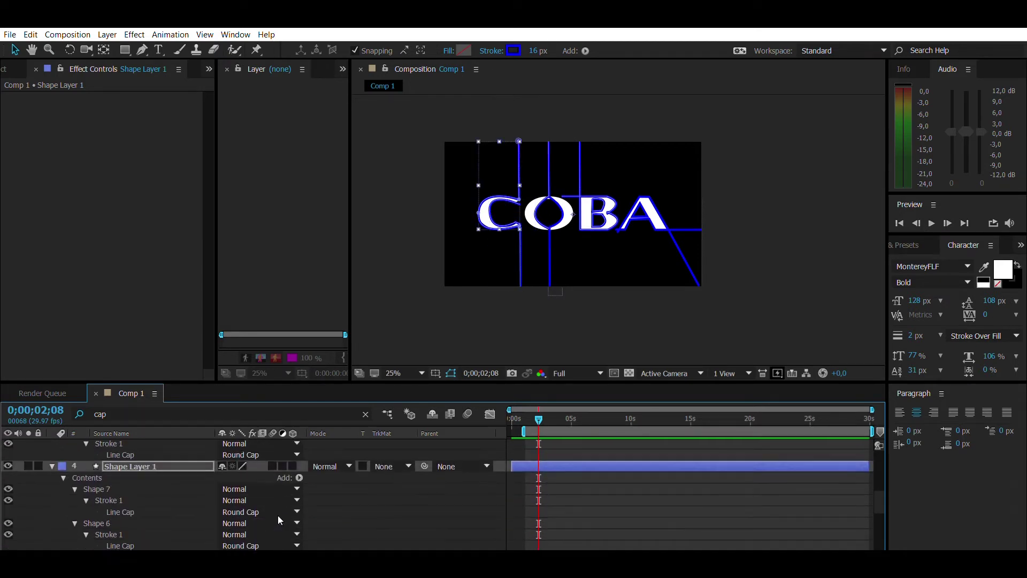
pyautogui.scroll(-15, 243, 483)
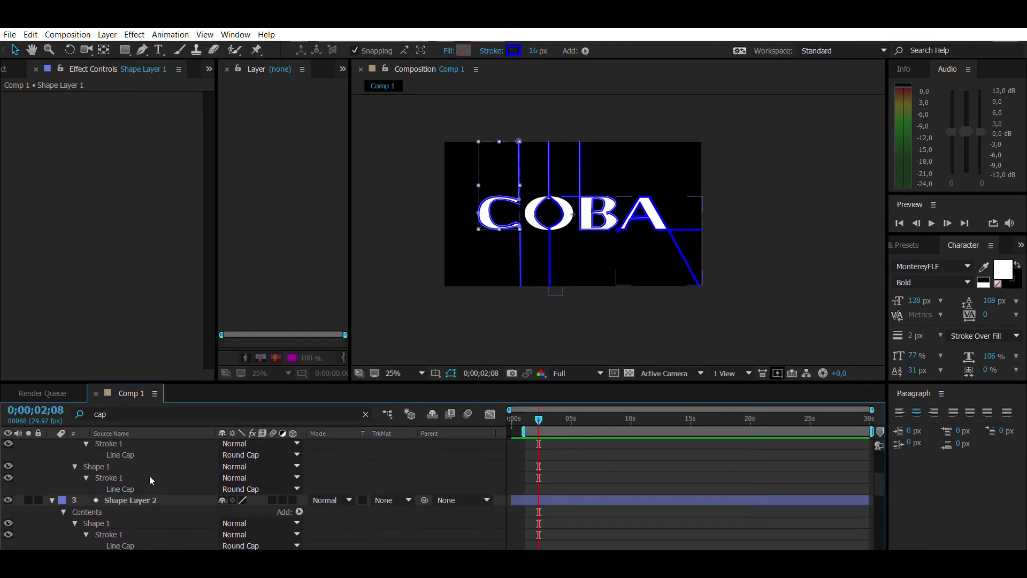
pyautogui.press('u')
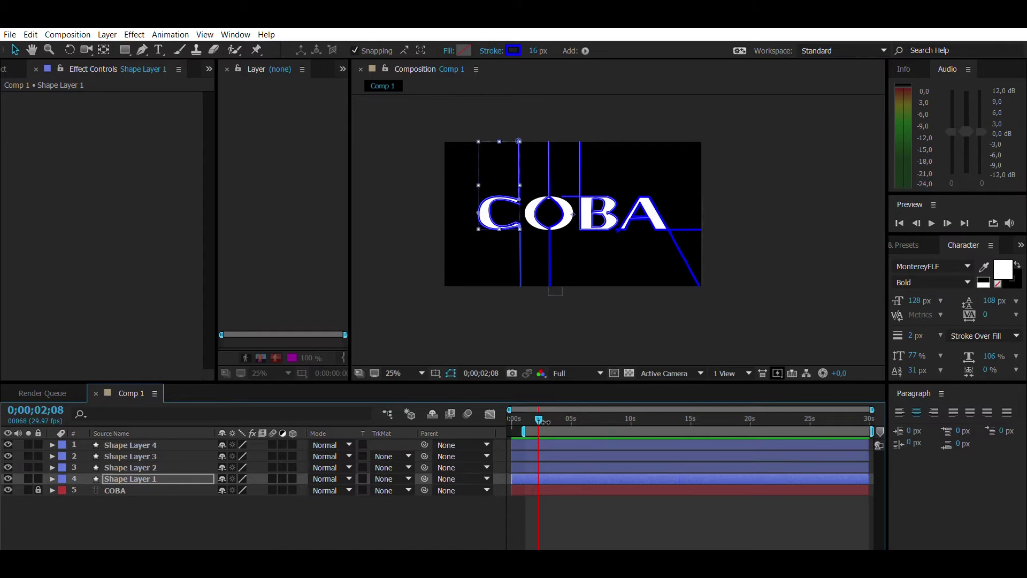
pyautogui.moveTo(542, 411); pyautogui.dragTo(512, 414)
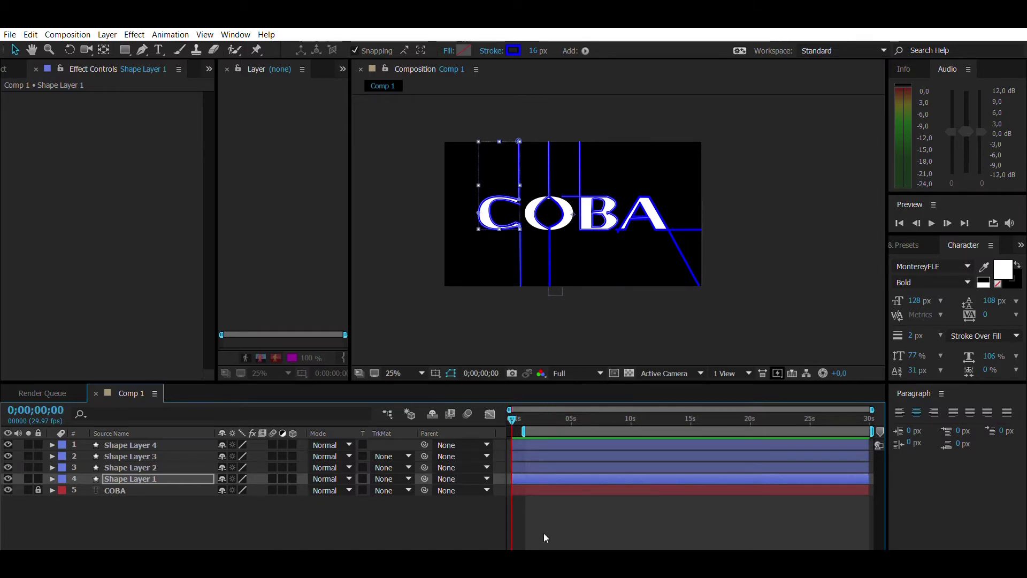
pyautogui.moveTo(550, 419); pyautogui.dragTo(522, 422)
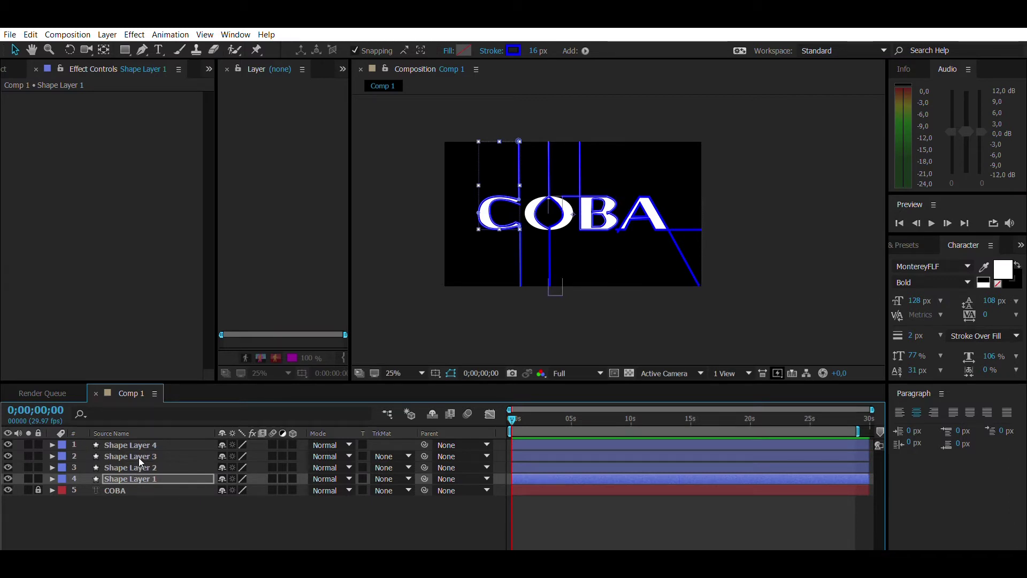
# - Add Trim Paths to the contents of Shape Layer 3, expand its properties and enlarge the timeline area
pyautogui.hotkey('ctrl', 'Up')
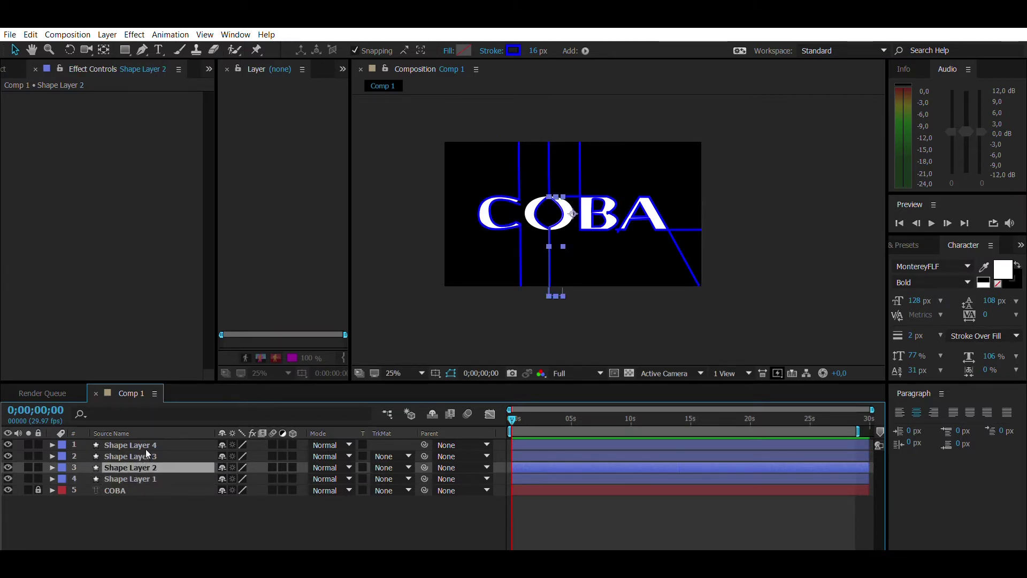
pyautogui.hotkey('ctrl', 'Up')
pyautogui.hotkey('ctrl', 'Up')
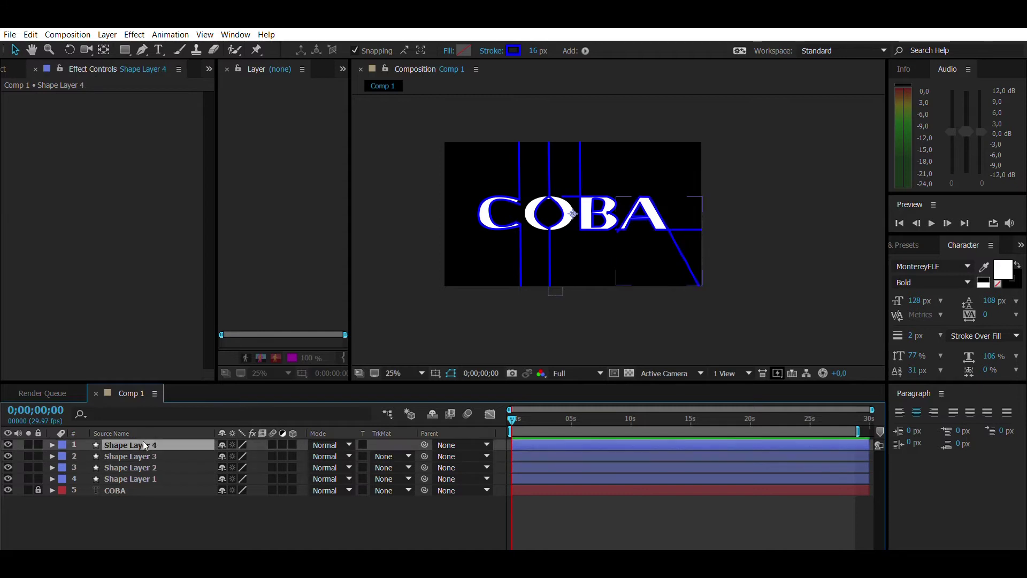
pyautogui.hotkey('ctrl', 'Down')
pyautogui.click(51, 453)
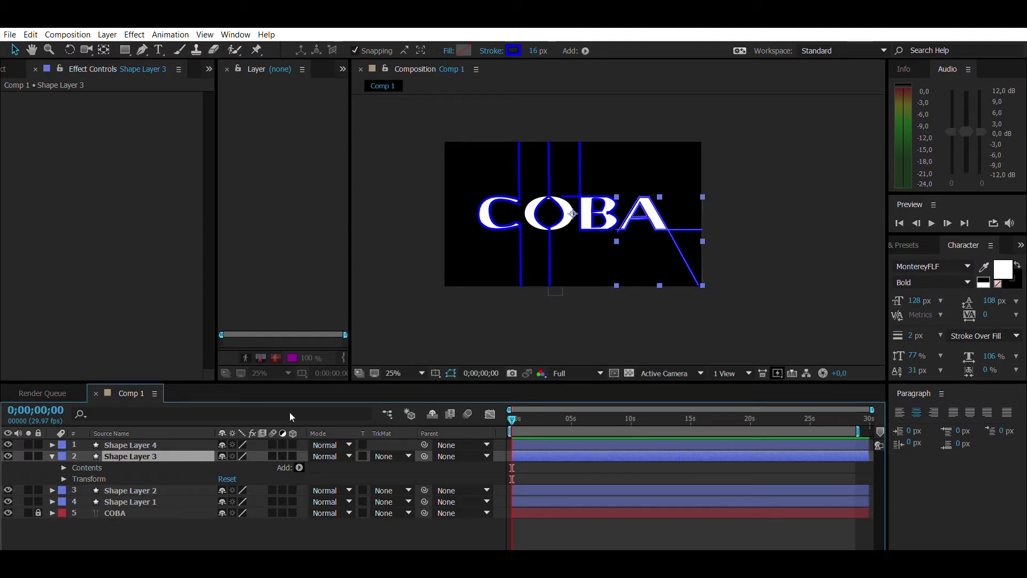
pyautogui.hotkey('ctrl', 'v')
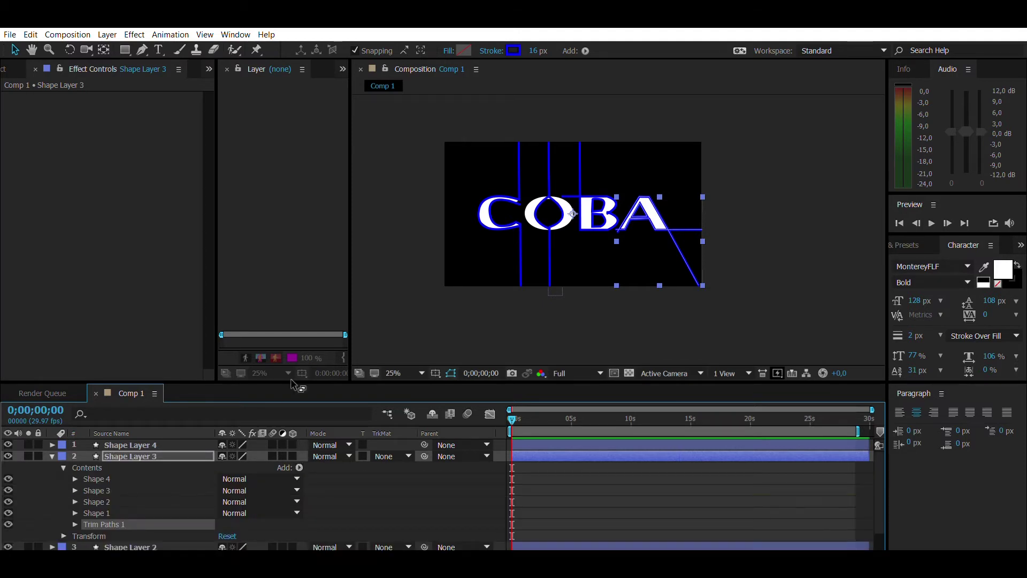
pyautogui.click(72, 509)
pyautogui.click(75, 524)
pyautogui.scroll(-1, 255, 502)
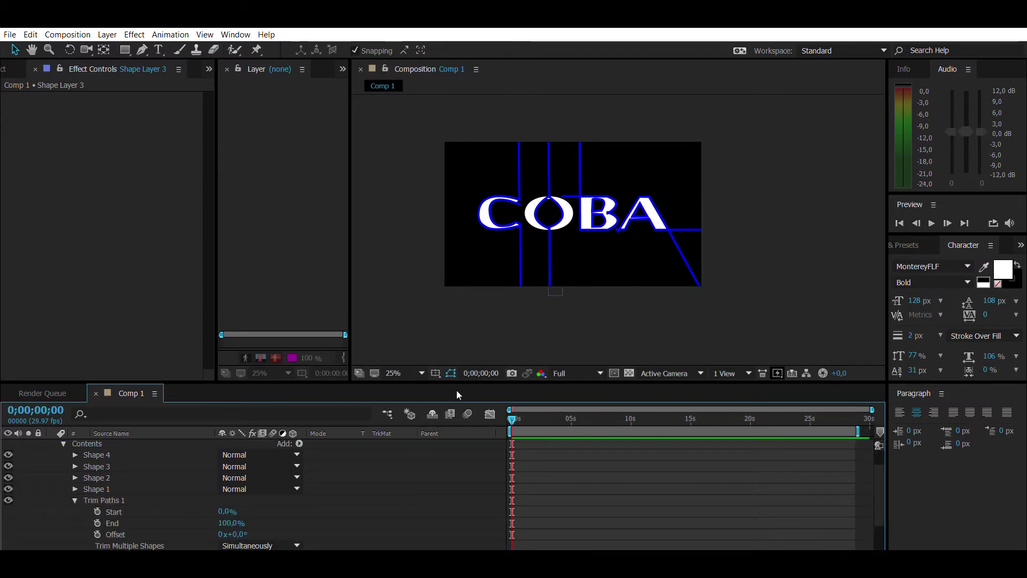
pyautogui.moveTo(539, 382); pyautogui.dragTo(541, 329)
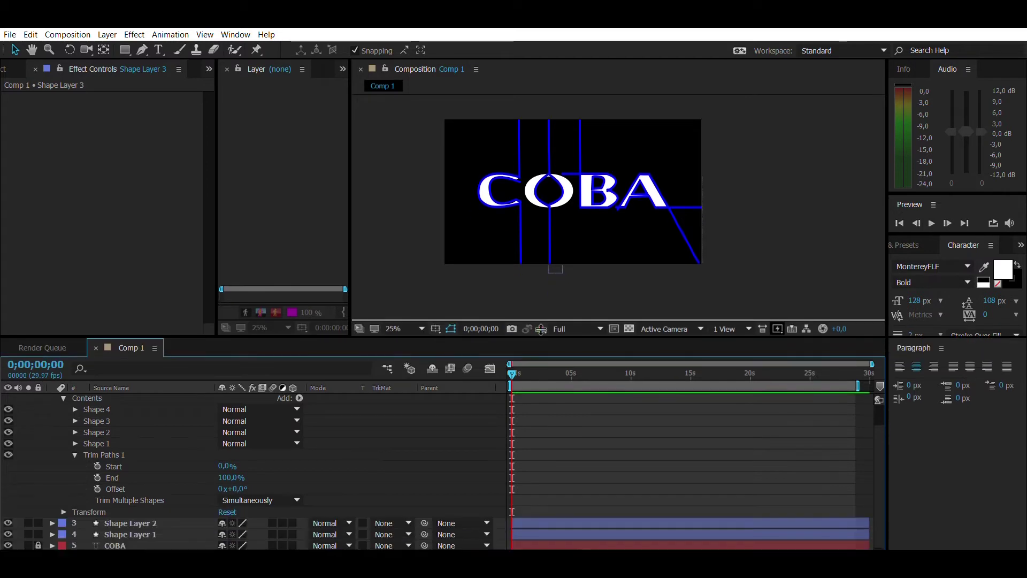
# - Add Start and End keyframes to Shape Layer 3's Trim Paths at 0;00;00;00 and set End to 0%
pyautogui.click(96, 466)
pyautogui.click(96, 477)
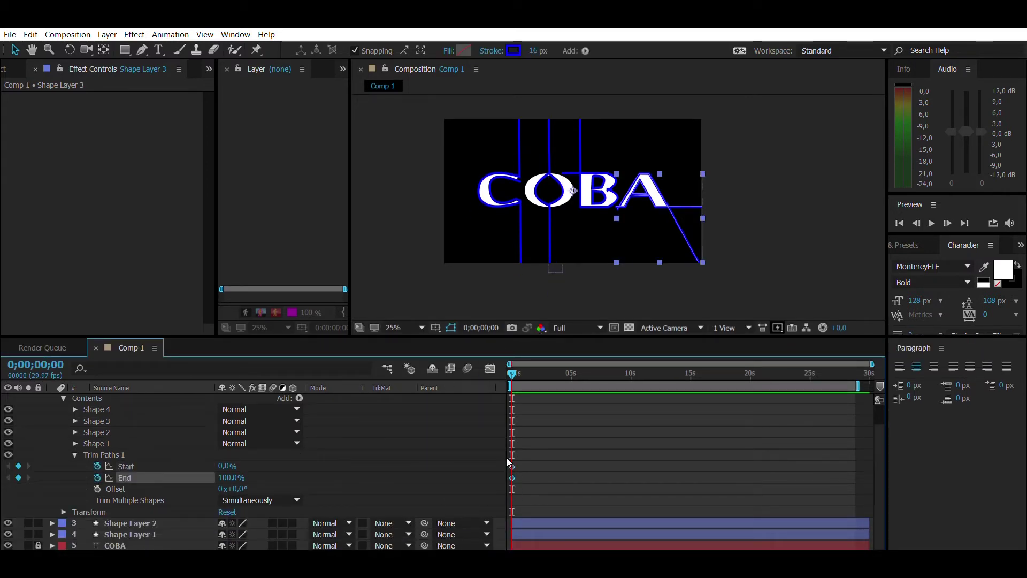
pyautogui.click(229, 477)
pyautogui.write('0')
pyautogui.press('Return')
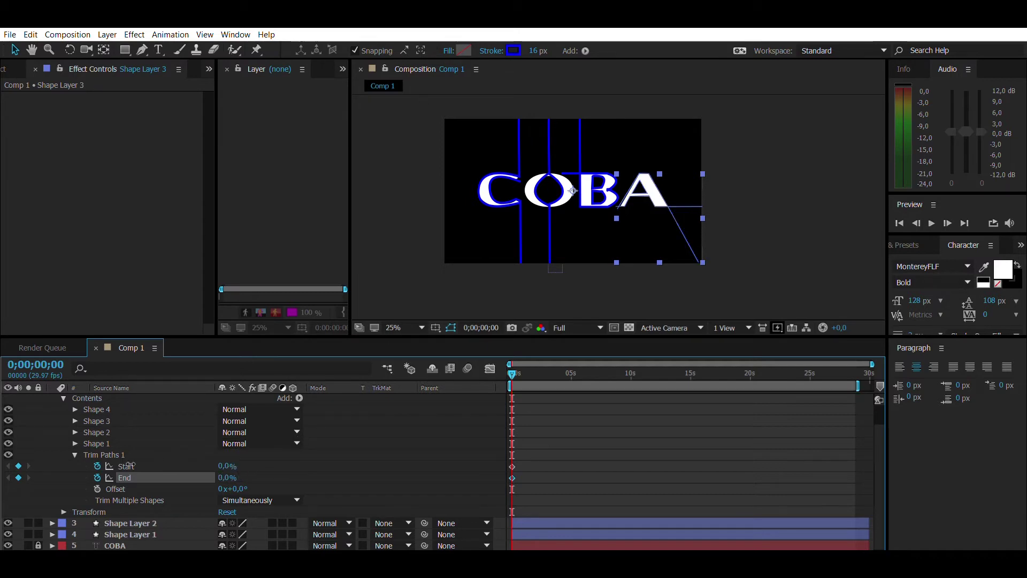
# - At 0;00;01;09, keyframe Shape Layer 3's Trim Paths with Start at 0% and End at 100%
pyautogui.press('space')
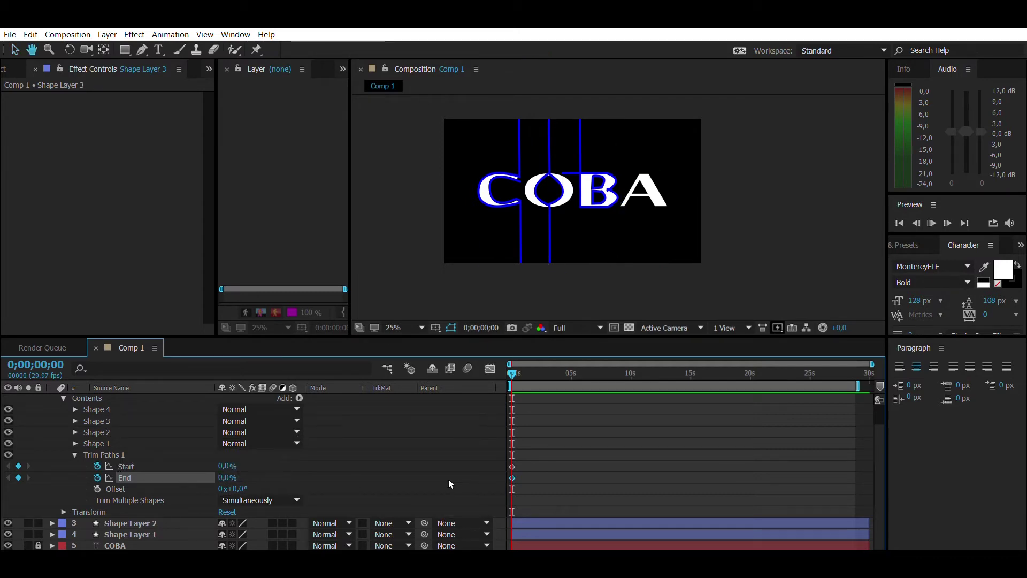
pyautogui.press('space')
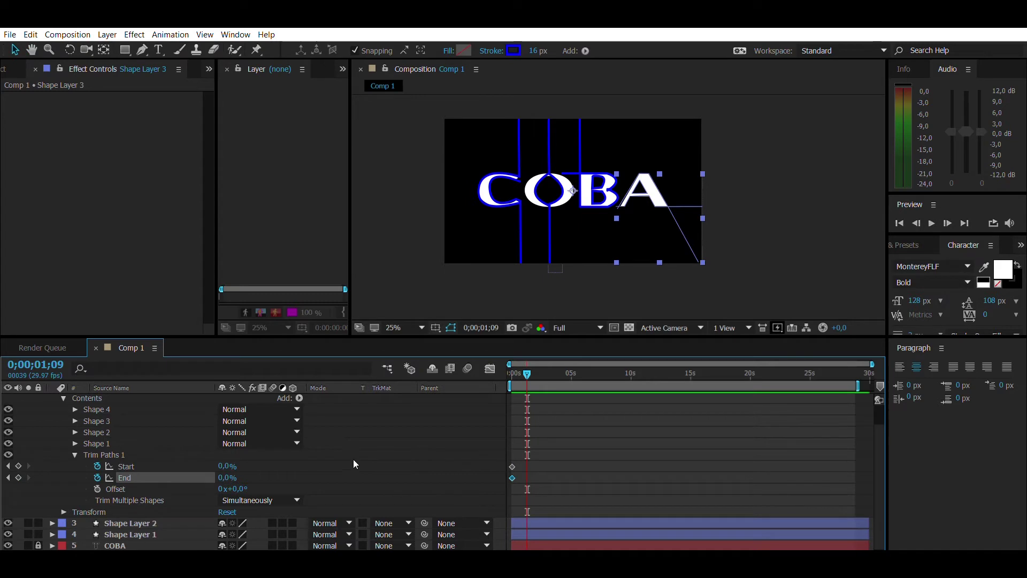
pyautogui.moveTo(232, 476)
pyautogui.mouseDown()
pyautogui.moveTo(352, 472)
pyautogui.moveTo(236, 477)
pyautogui.moveTo(294, 487)
pyautogui.moveTo(219, 480)
pyautogui.moveTo(235, 461)
pyautogui.moveTo(300, 461)
pyautogui.moveTo(259, 456)
pyautogui.moveTo(305, 460)
pyautogui.moveTo(233, 465)
pyautogui.moveTo(230, 477)
pyautogui.moveTo(353, 457)
pyautogui.mouseUp()
pyautogui.press('space')
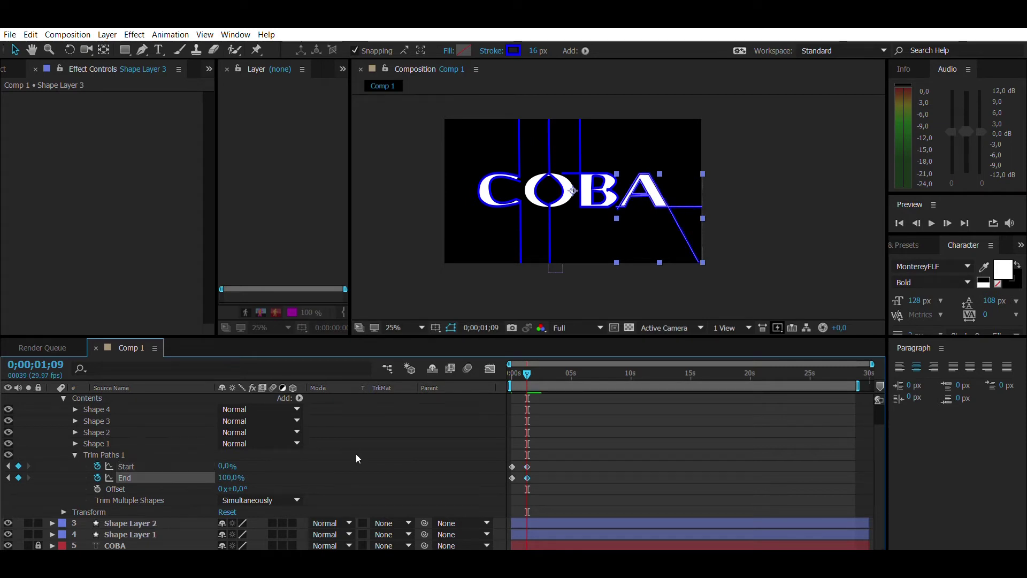
# - Advance to 0;00;02;09 and set Shape Layer 3's Trim Paths Start to 100%
pyautogui.press('space')
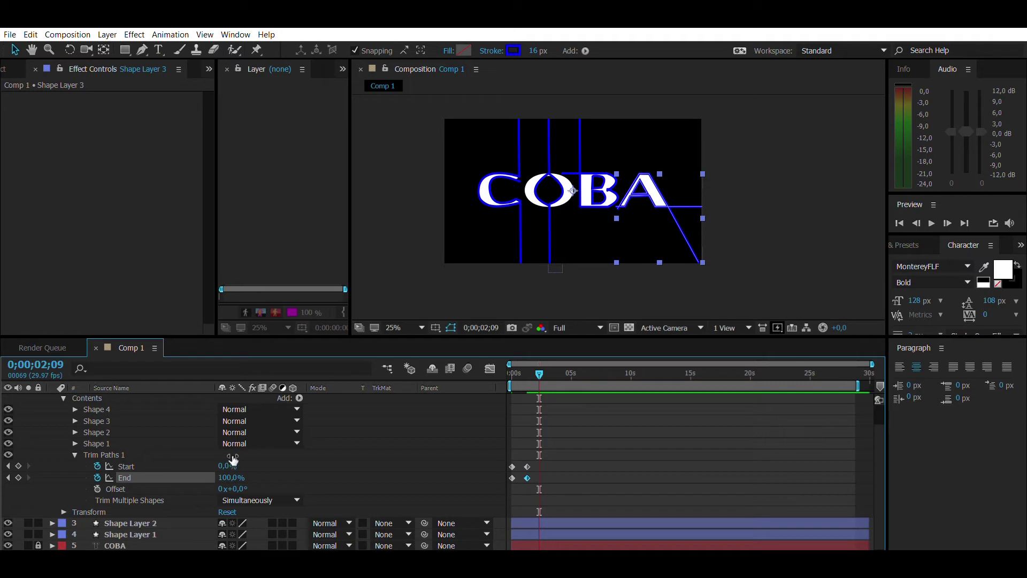
pyautogui.moveTo(232, 455); pyautogui.dragTo(329, 455)
pyautogui.click(539, 466)
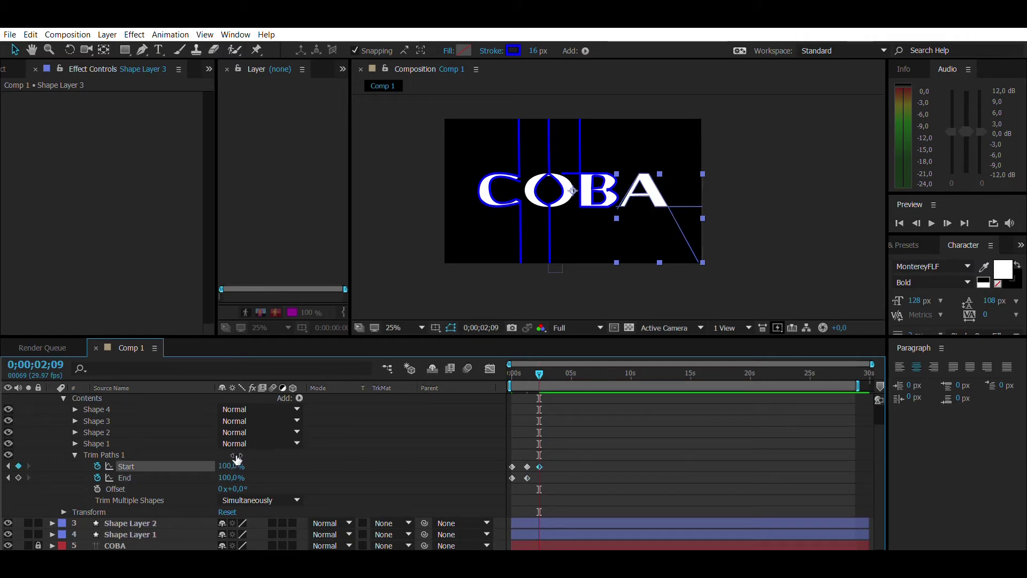
pyautogui.moveTo(237, 459)
pyautogui.mouseDown()
pyautogui.moveTo(146, 452)
pyautogui.moveTo(316, 463)
pyautogui.mouseUp()
# - Delete the middle Start keyframe near 0;00;01;09 and preview the trim animation
pyautogui.moveTo(541, 365); pyautogui.dragTo(528, 367)
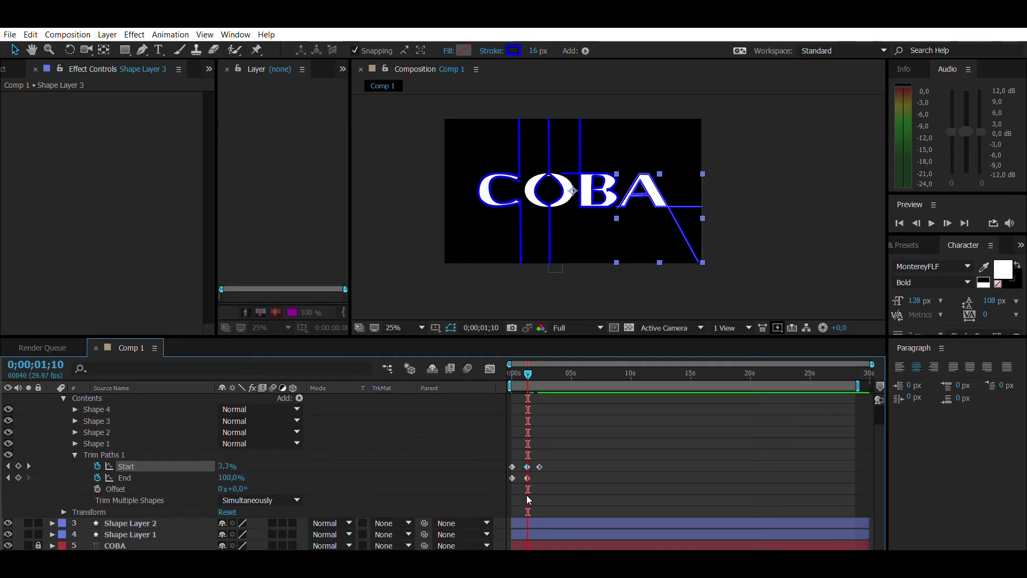
pyautogui.press('Delete')
pyautogui.press('space')
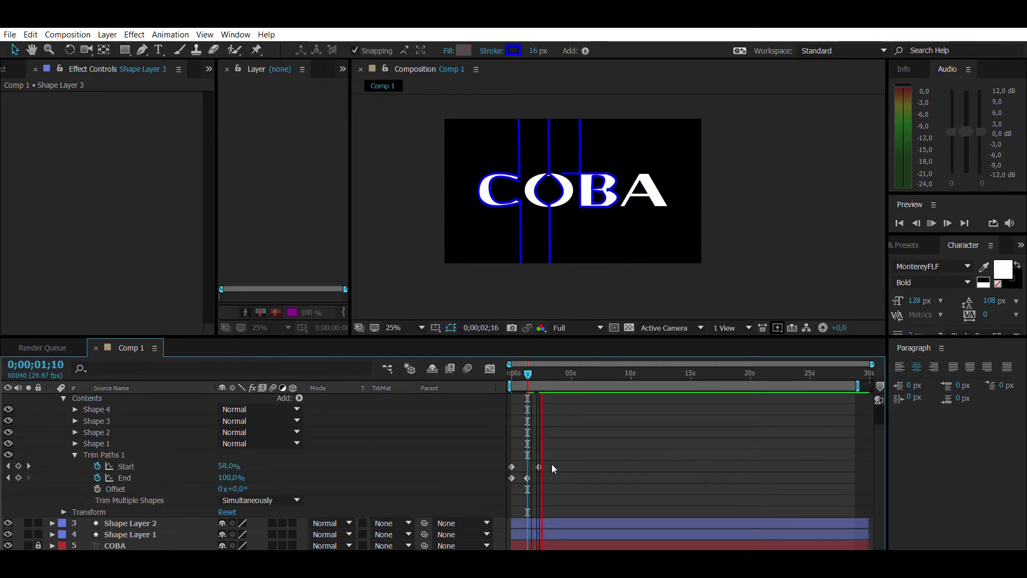
pyautogui.press('Home')
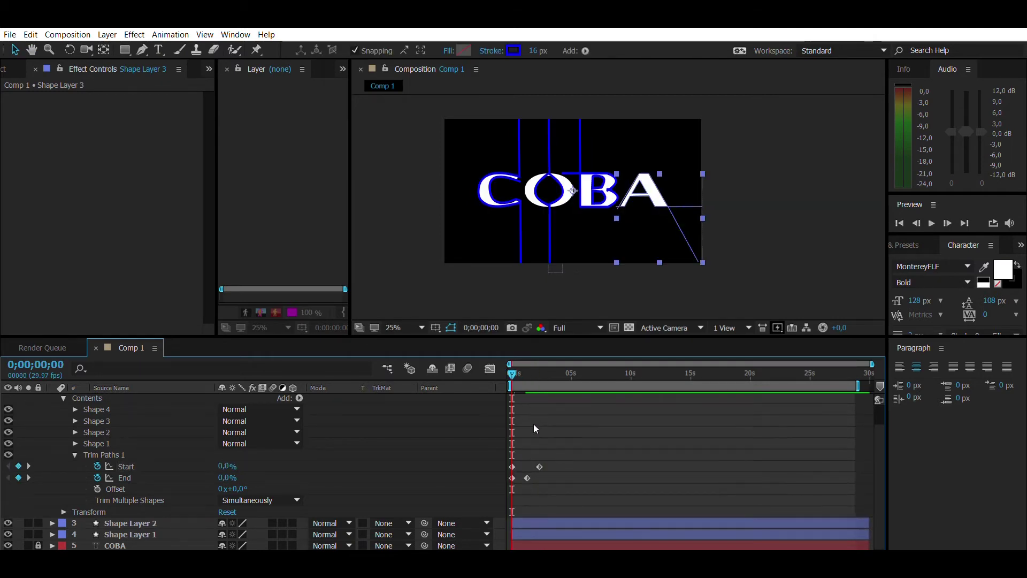
# - Move Start's last keyframe to about 5.5 seconds and its first to about 1.3 seconds, and preview from the beginning
pyautogui.moveTo(539, 467); pyautogui.dragTo(577, 466)
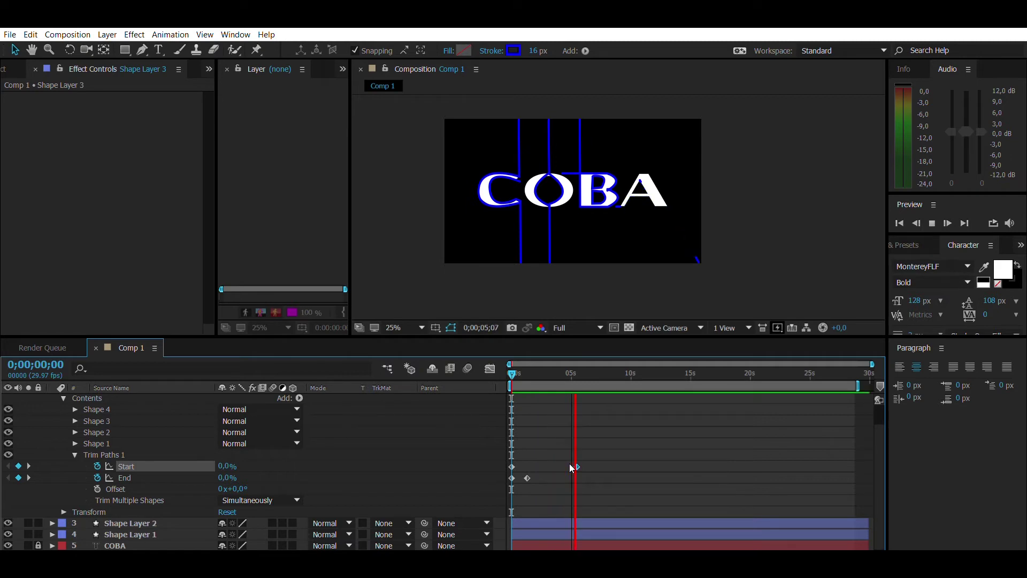
pyautogui.click(575, 467)
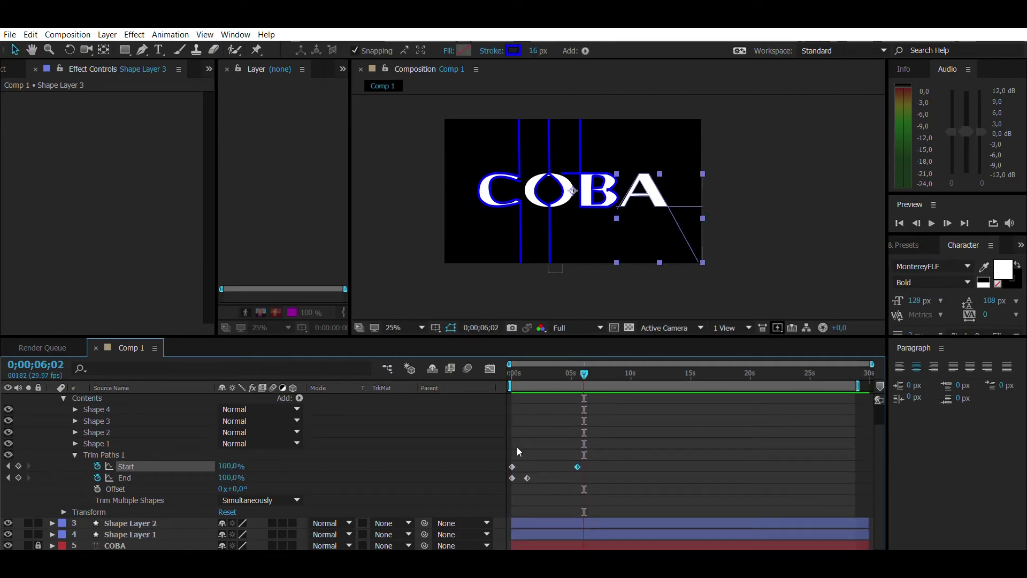
pyautogui.moveTo(514, 452); pyautogui.dragTo(531, 454)
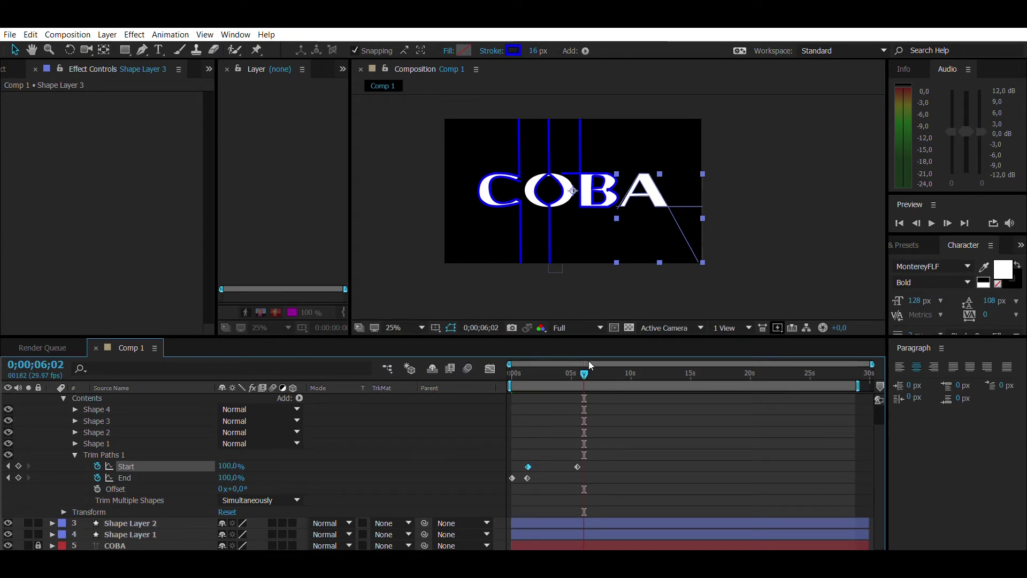
pyautogui.press('space')
pyautogui.moveTo(516, 371); pyautogui.dragTo(495, 371)
pyautogui.press('space')
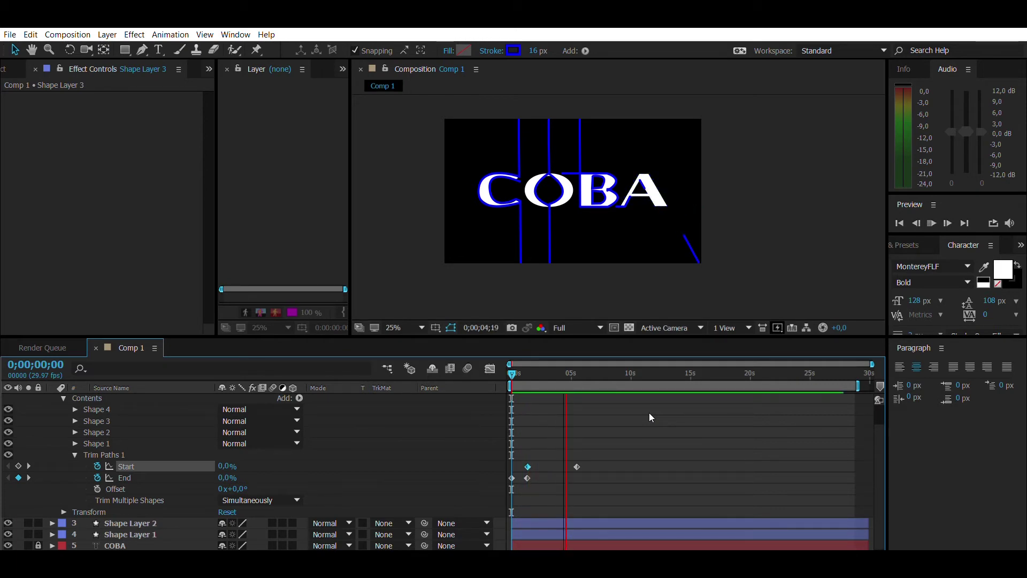
pyautogui.press('space')
# - Move End's 100% keyframe and Start's 0% keyframe to about 3 seconds and preview the timing
pyautogui.moveTo(529, 478); pyautogui.dragTo(546, 469)
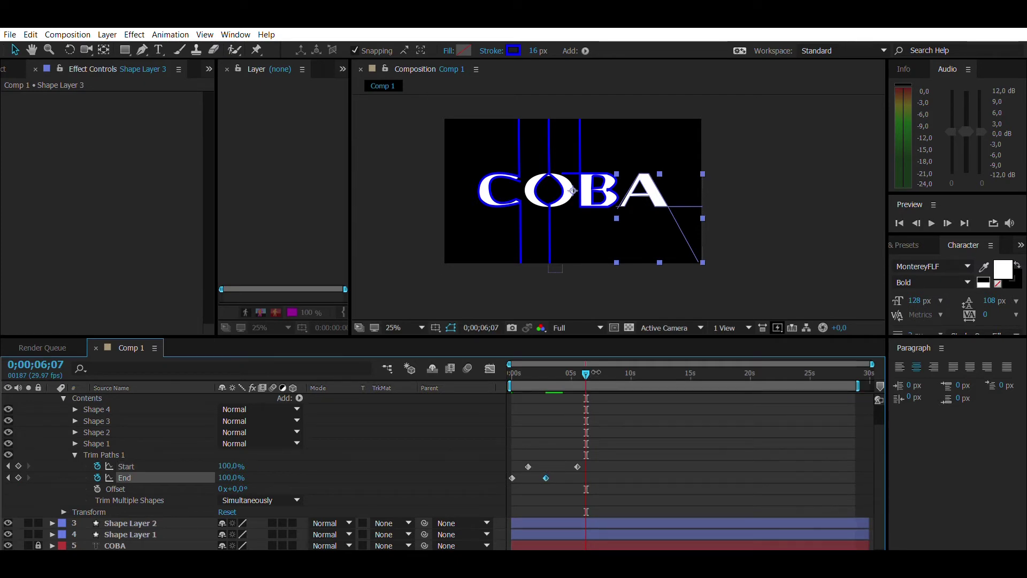
pyautogui.moveTo(587, 369); pyautogui.dragTo(488, 387)
pyautogui.press('space')
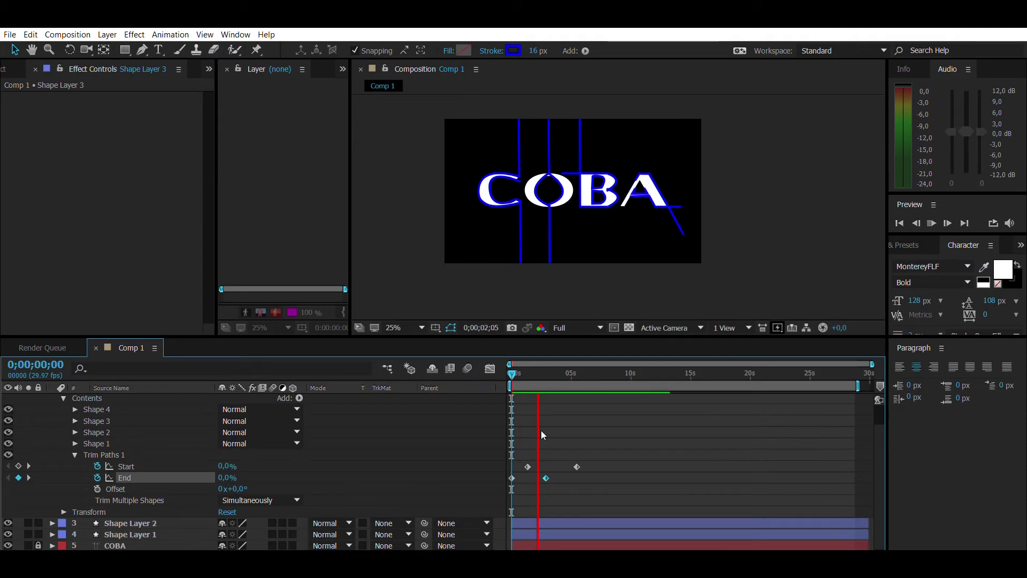
pyautogui.moveTo(528, 467)
pyautogui.mouseDown()
pyautogui.moveTo(555, 462)
pyautogui.moveTo(546, 461)
pyautogui.mouseUp()
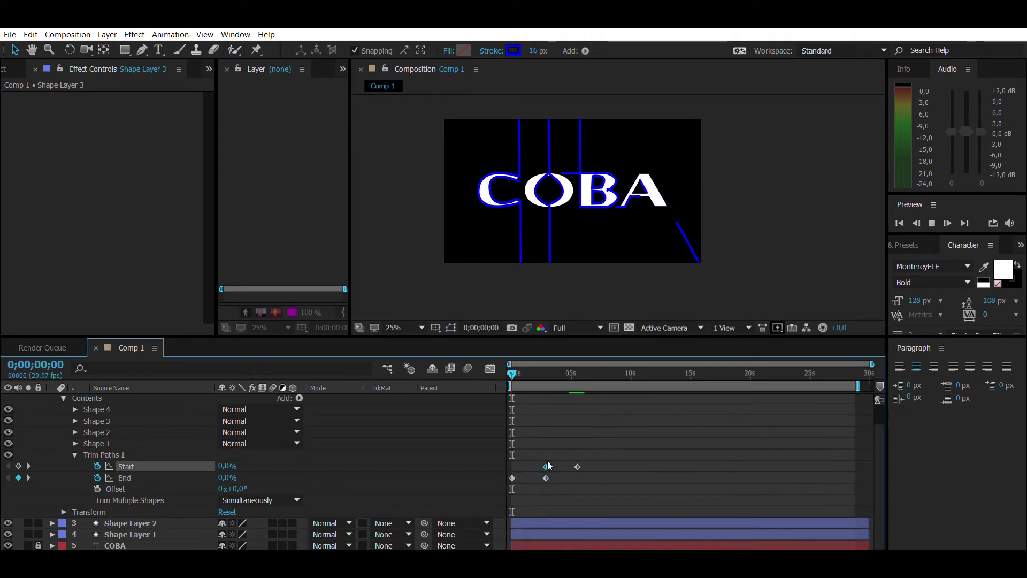
pyautogui.press('space')
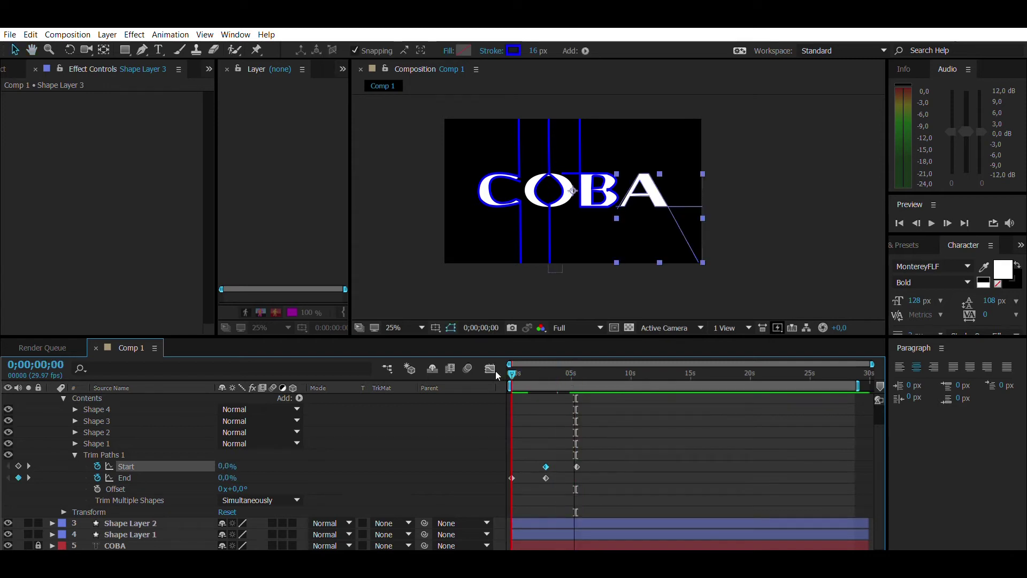
pyautogui.press('space')
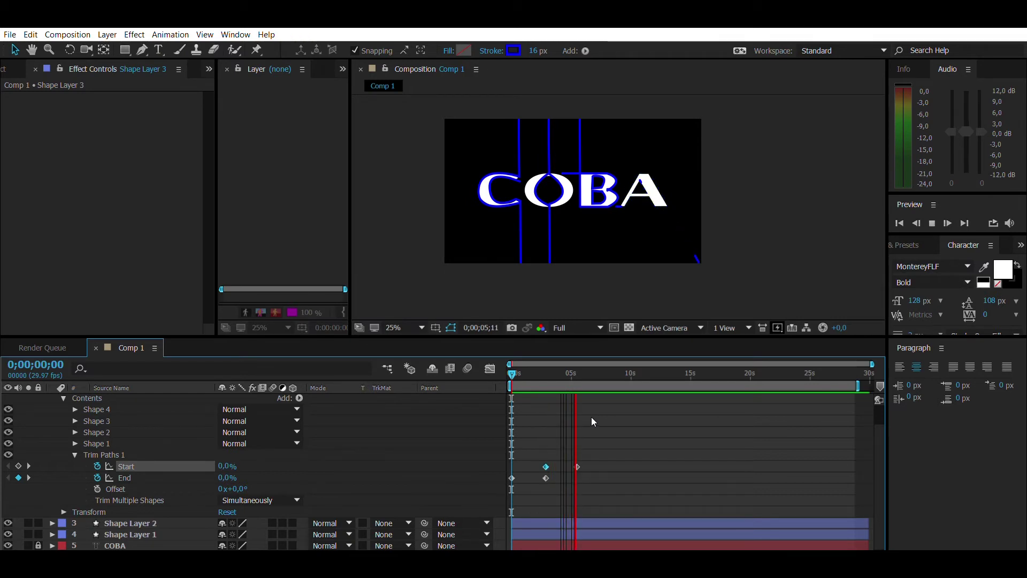
# - Pull End's 100% keyframe and Start's 0% keyframe earlier to about 2 seconds and preview from the beginning
pyautogui.press('space')
pyautogui.moveTo(593, 369); pyautogui.dragTo(503, 374)
pyautogui.click(546, 476)
pyautogui.moveTo(546, 477); pyautogui.dragTo(540, 456)
pyautogui.click(545, 467)
pyautogui.press('space')
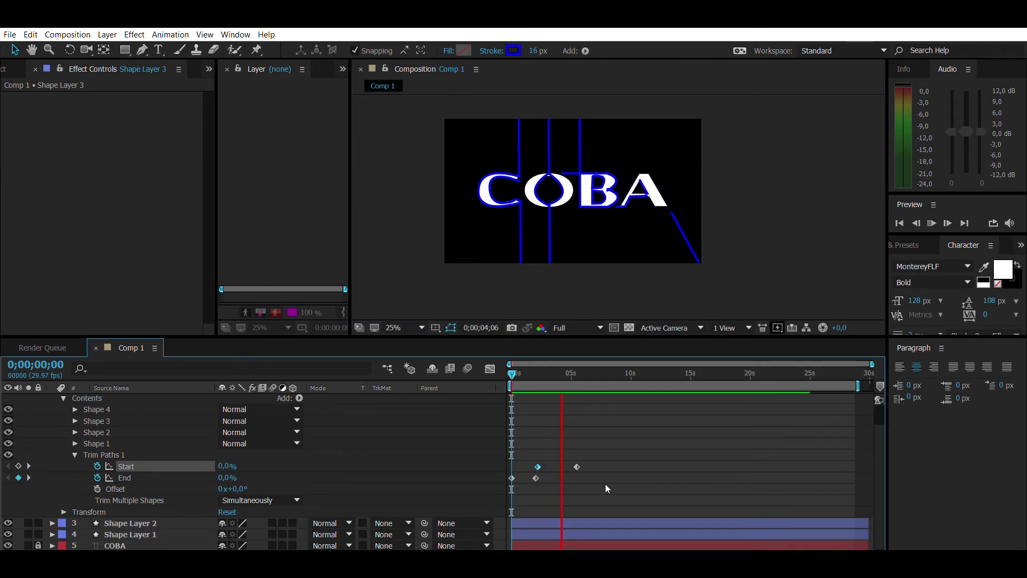
# - Shift Start's 0% keyframe to about 1.8 seconds and its 100% keyframe to about 5 seconds, and preview the result
pyautogui.press('space')
pyautogui.moveTo(539, 469); pyautogui.dragTo(571, 467)
pyautogui.click(577, 466)
pyautogui.moveTo(584, 373); pyautogui.dragTo(476, 389)
pyautogui.press('space')
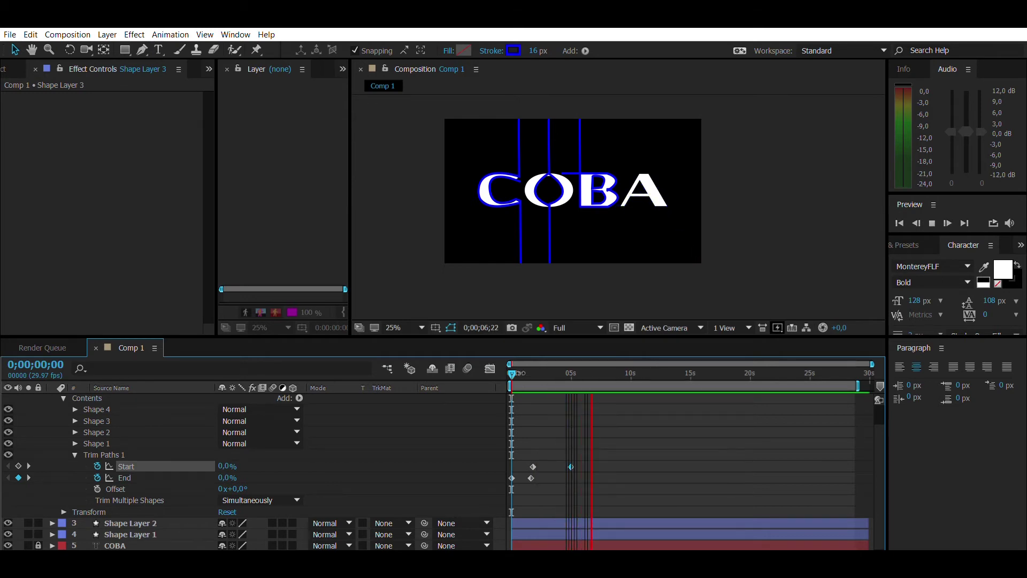
pyautogui.press('space')
pyautogui.moveTo(589, 369); pyautogui.dragTo(498, 376)
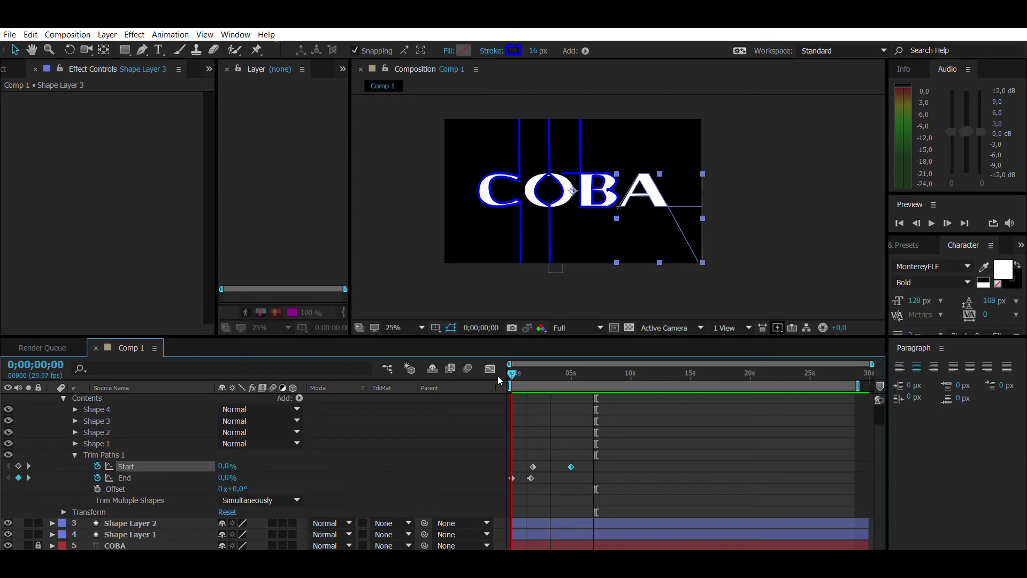
# - Apply Easy Ease to all Start and End keyframes of Shape Layer 3's Trim Paths and show them in the Graph Editor
pyautogui.moveTo(605, 502); pyautogui.dragTo(513, 445)
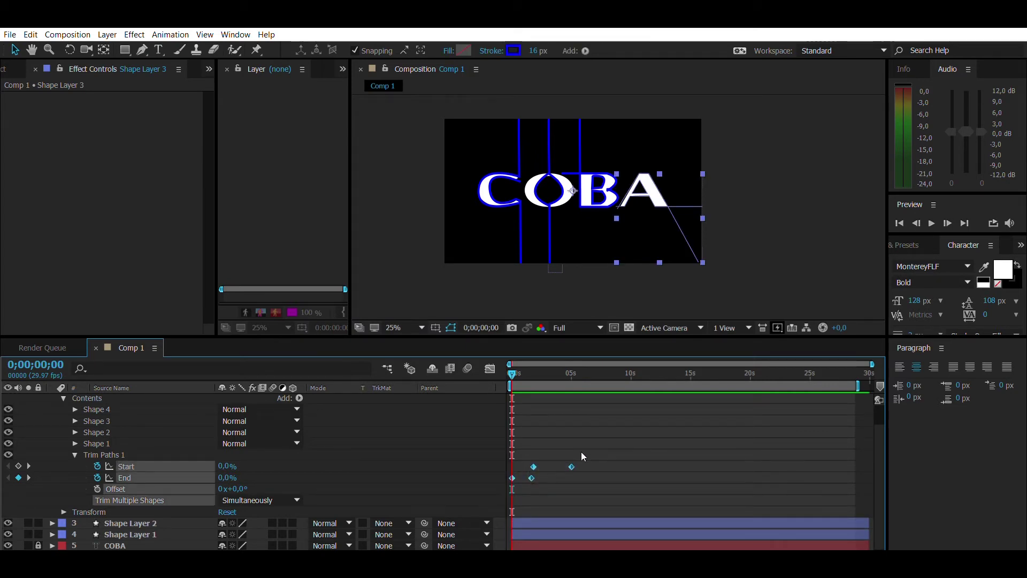
pyautogui.press('F9')
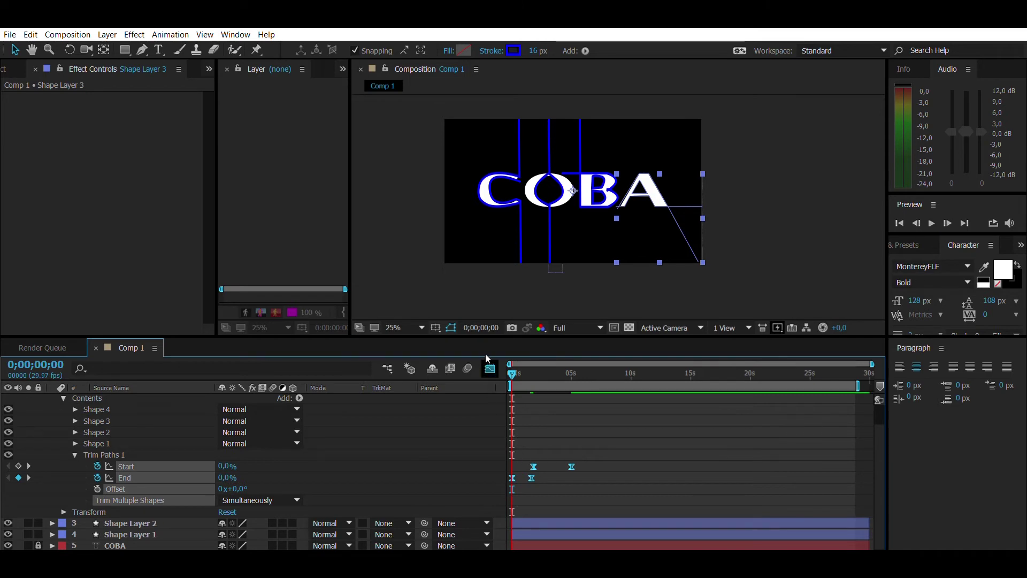
pyautogui.click(490, 368)
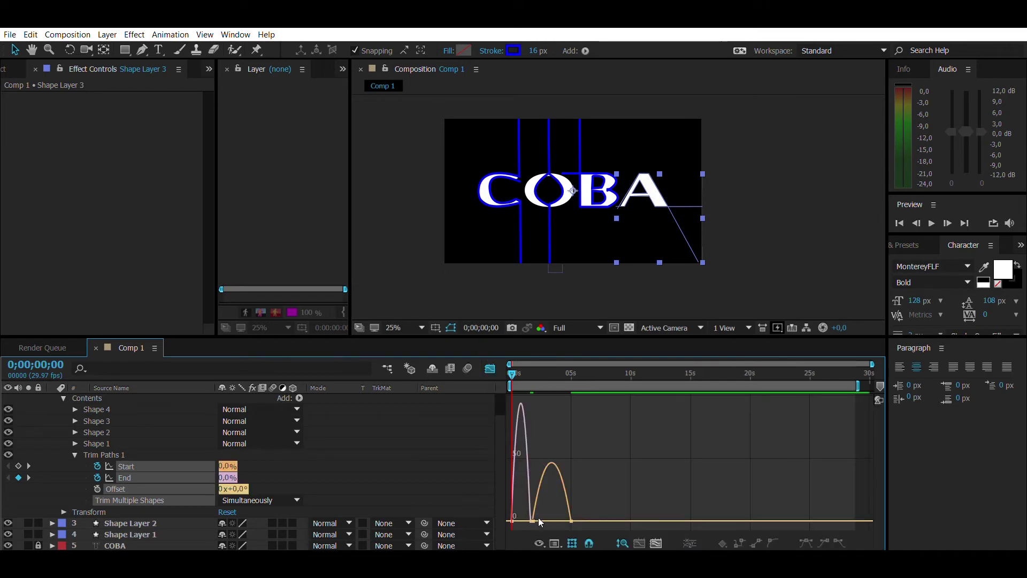
# - Compress the eased keyframes in the speed graph to span about 0.6 seconds to 0;00;03;26, preview, and return to the keyframe view
pyautogui.moveTo(533, 513); pyautogui.dragTo(561, 510)
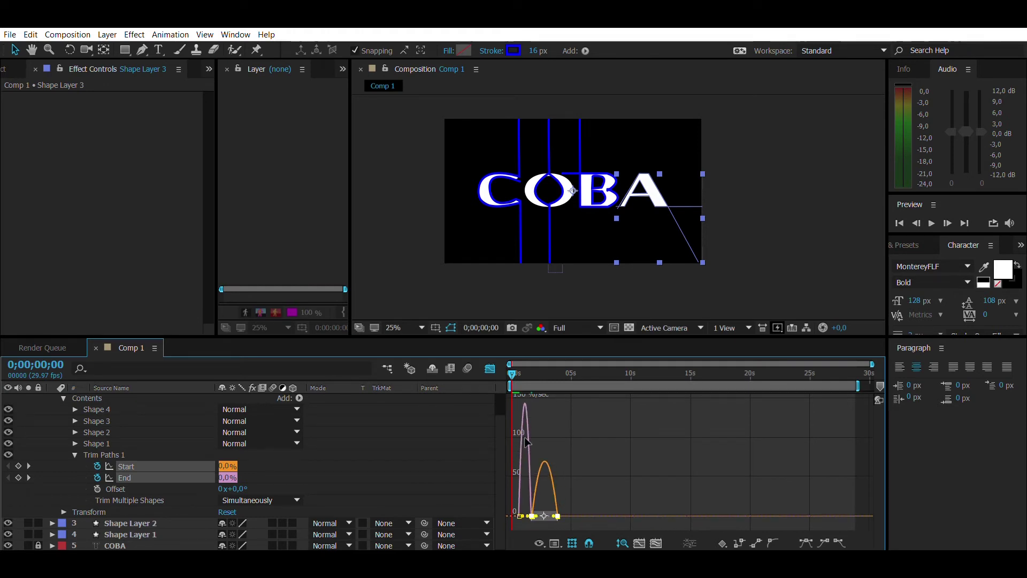
pyautogui.press('space')
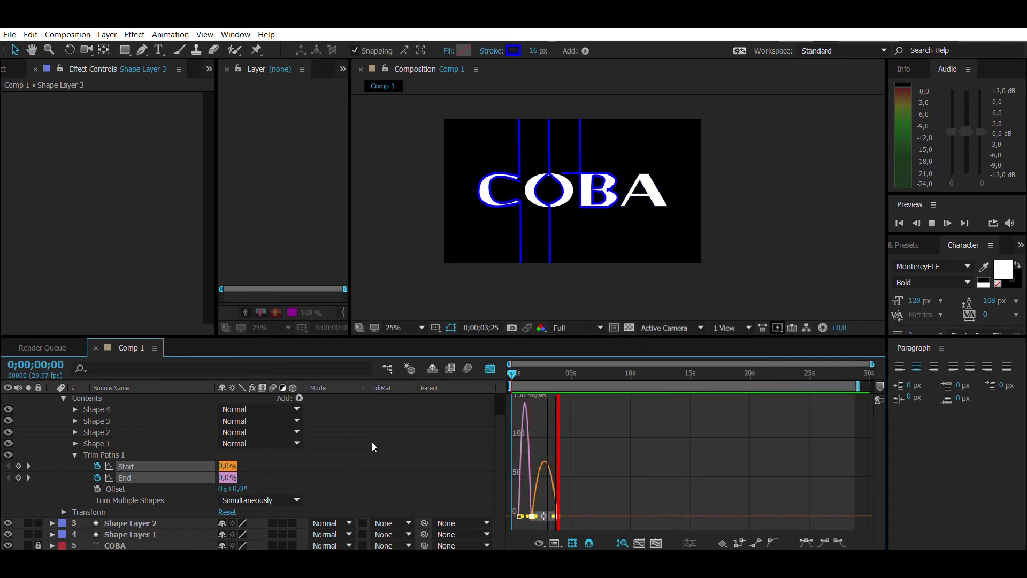
pyautogui.press('space')
pyautogui.click(569, 370)
pyautogui.moveTo(571, 367); pyautogui.dragTo(498, 360)
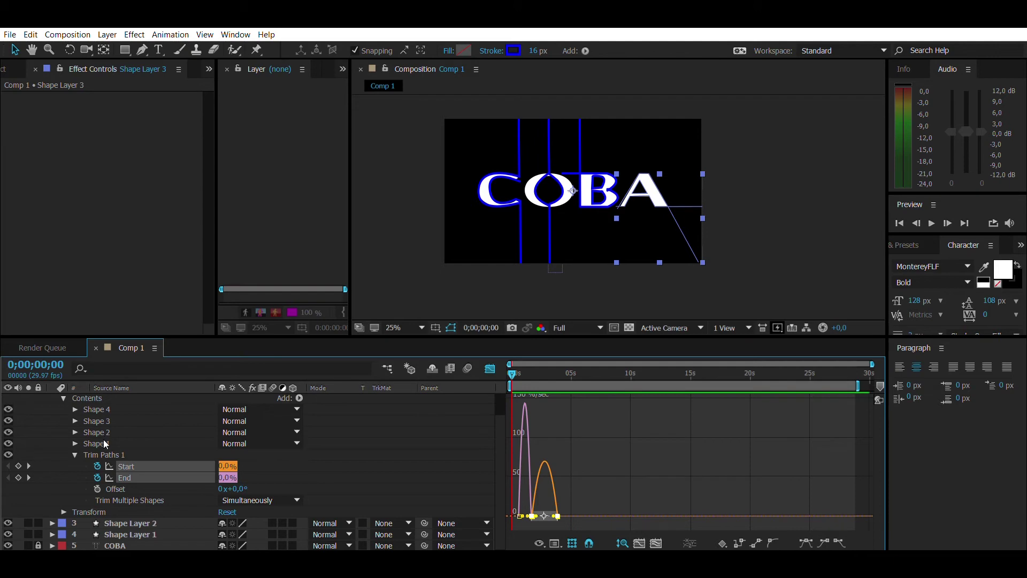
pyautogui.click(490, 368)
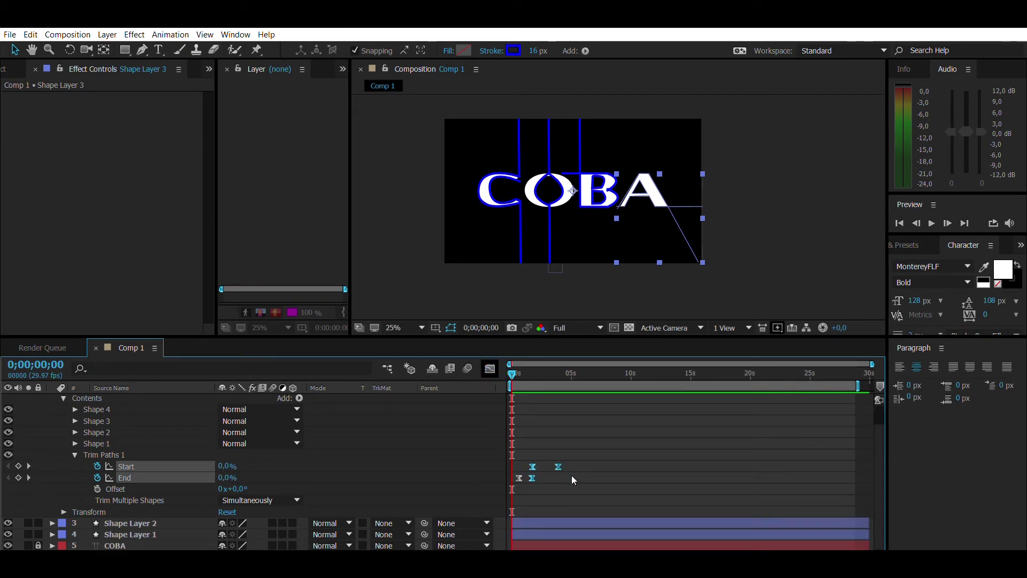
# - Add an End keyframe at 100% at 0;00;03;26 and preview the frames after it
pyautogui.moveTo(511, 363); pyautogui.dragTo(558, 369)
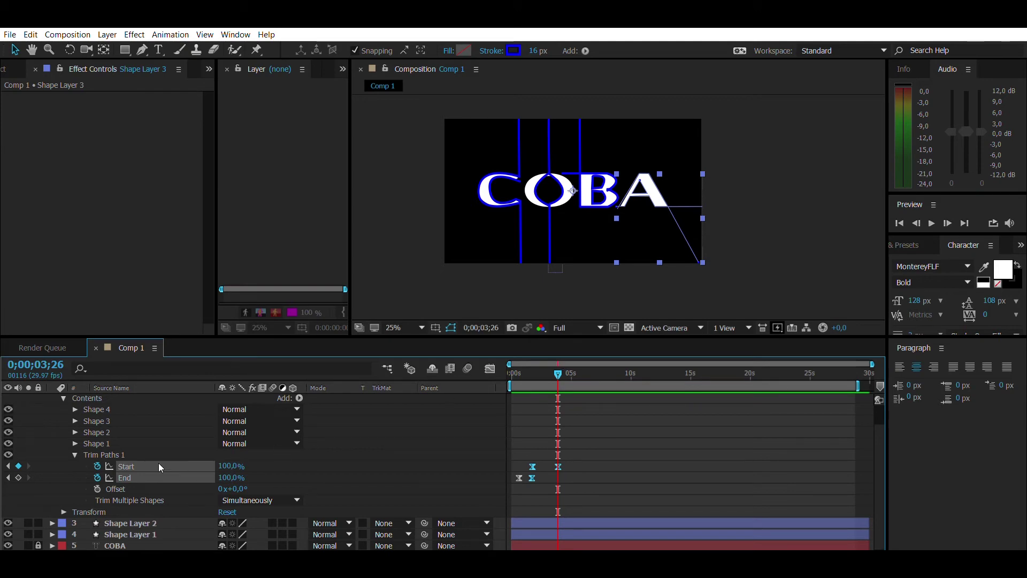
pyautogui.click(231, 477)
pyautogui.press('Return')
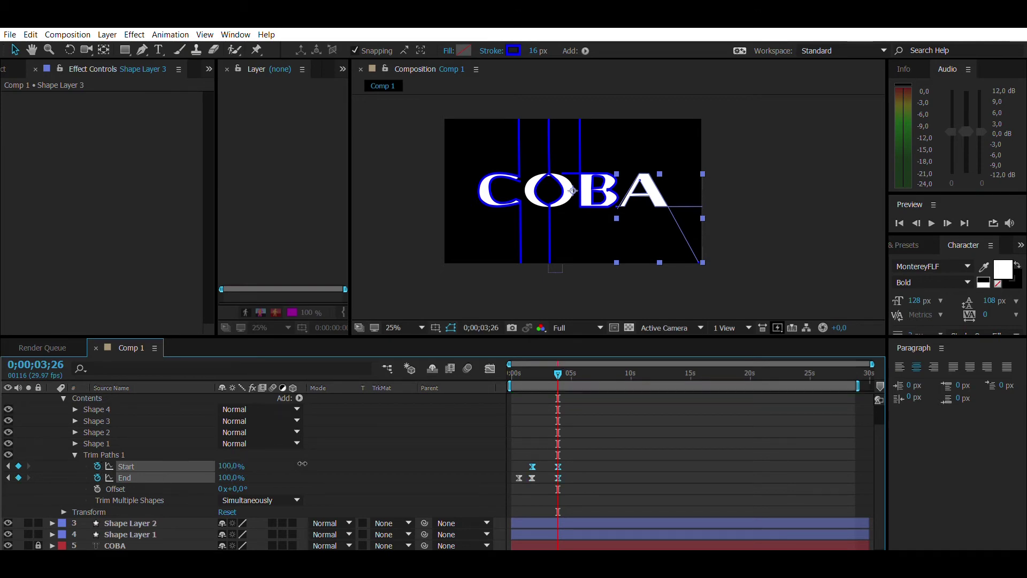
pyautogui.press('space')
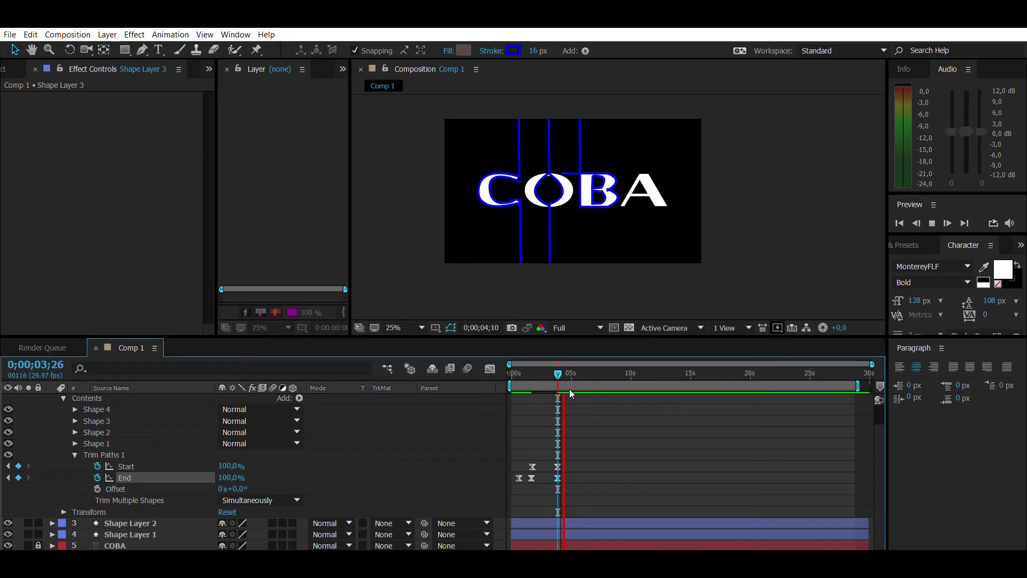
pyautogui.press('space')
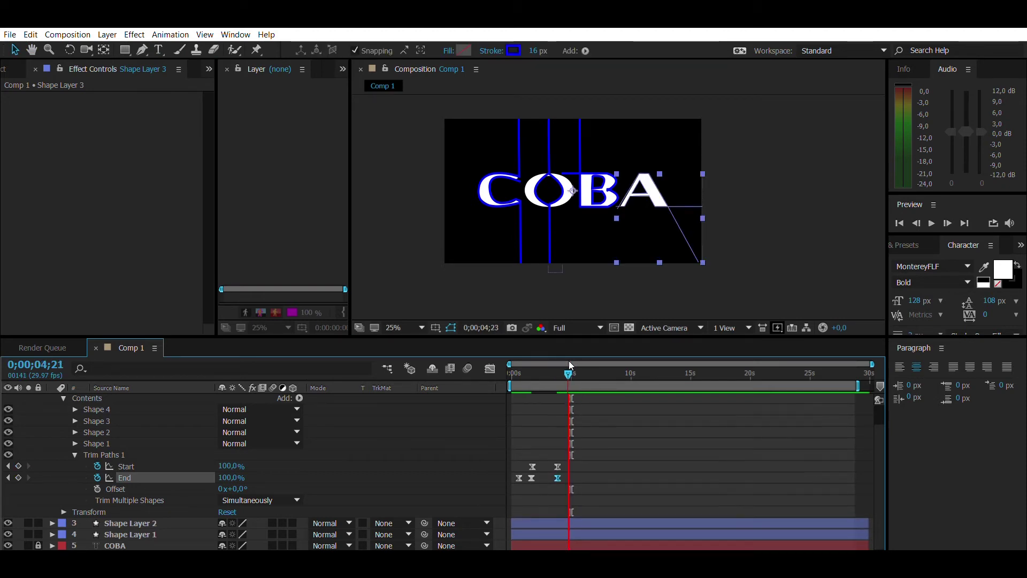
# - Set both Start and End to 0% at 0;00;04;16 and preview the animation from the beginning
pyautogui.moveTo(570, 365); pyautogui.dragTo(568, 365)
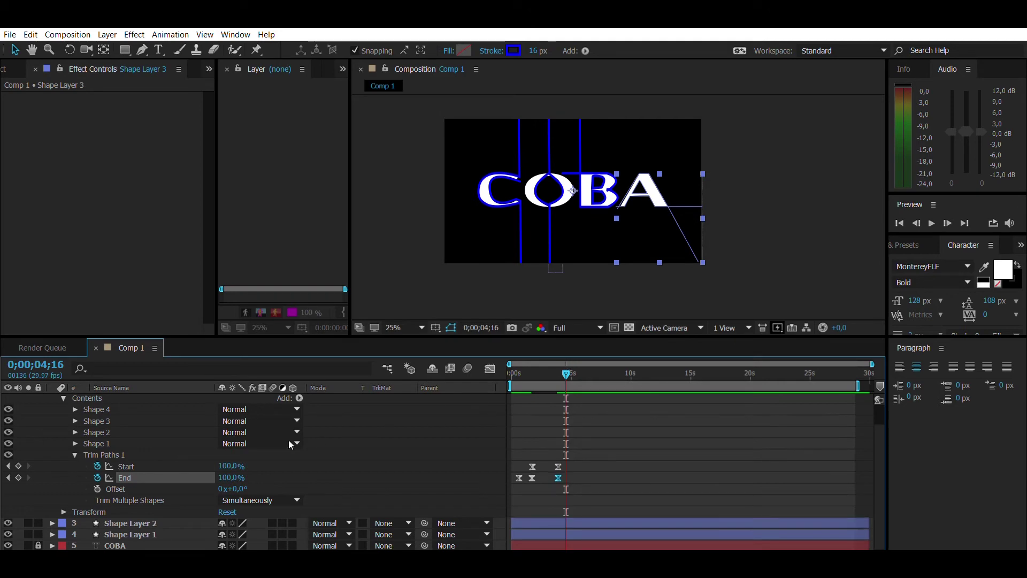
pyautogui.moveTo(241, 461); pyautogui.dragTo(139, 454)
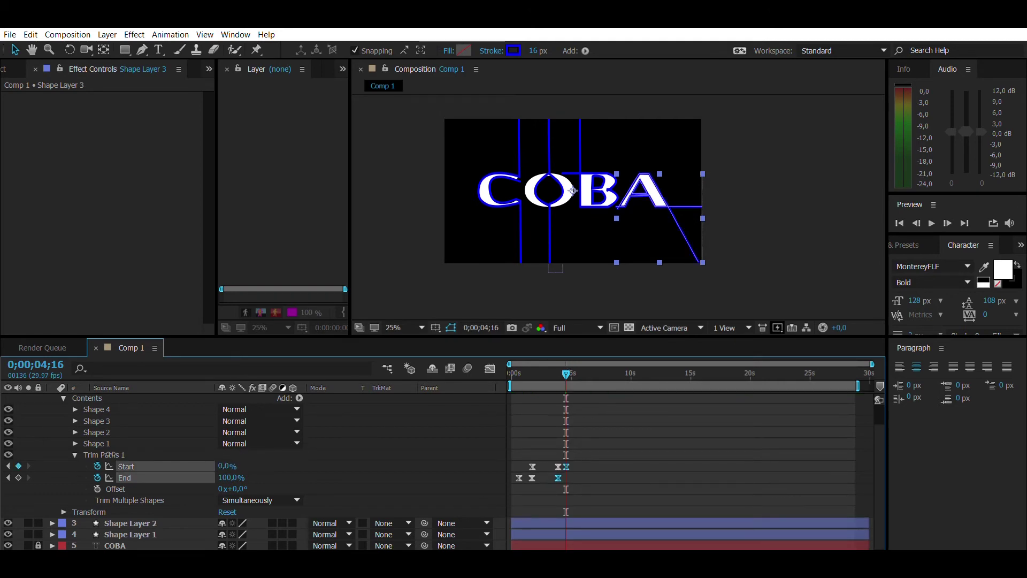
pyautogui.moveTo(231, 477); pyautogui.dragTo(52, 459)
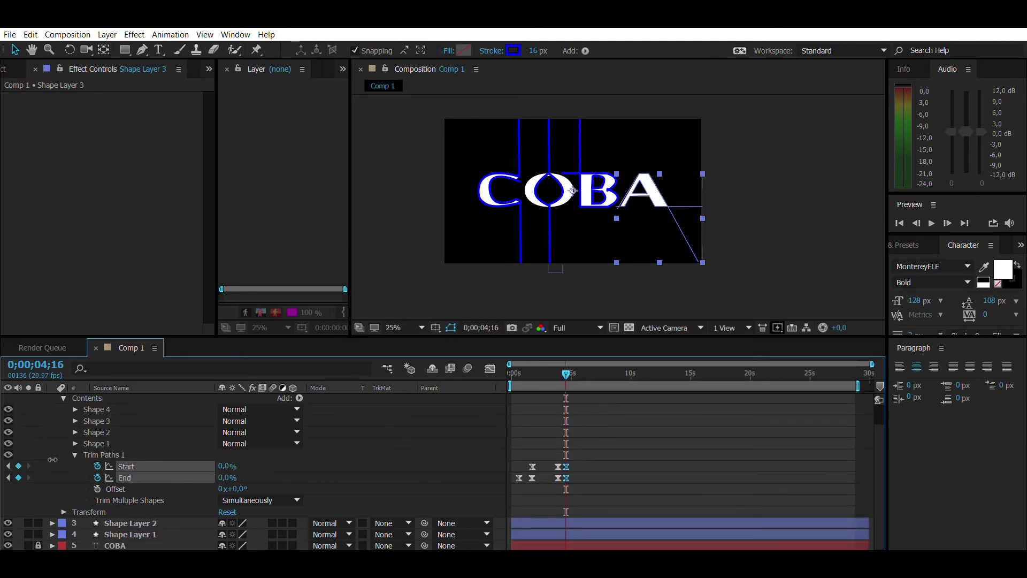
pyautogui.press('Home')
pyautogui.press('space')
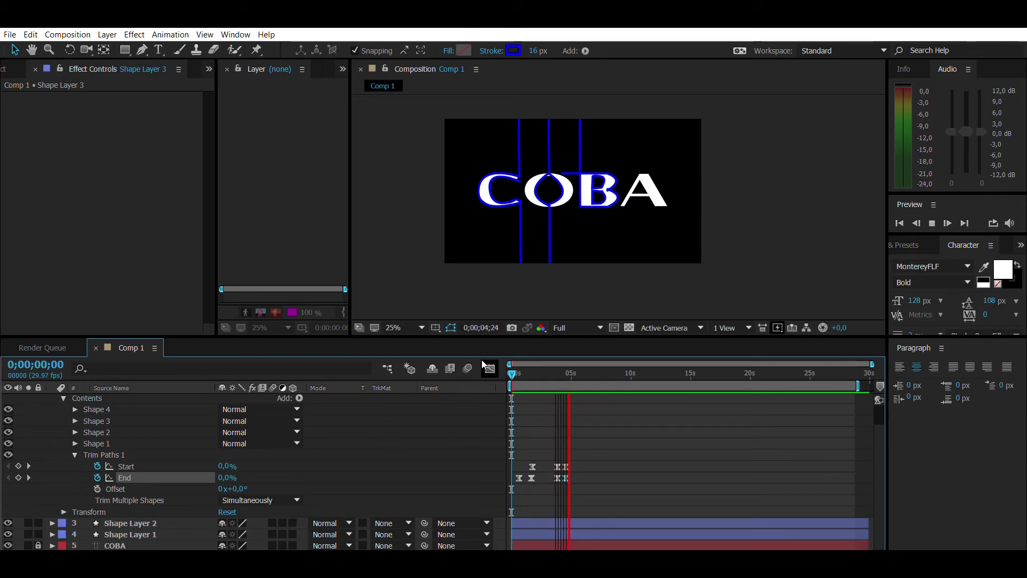
# - Hide the COBA text layer, preview the line animation, and return to the start of the composition
pyautogui.press('space')
pyautogui.press('Home')
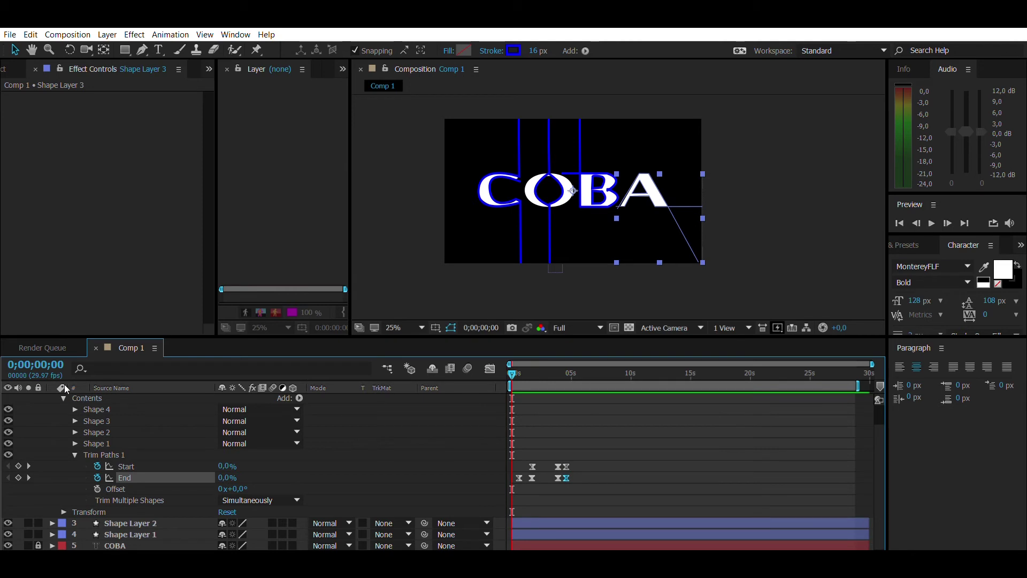
pyautogui.click(38, 544)
pyautogui.press('space')
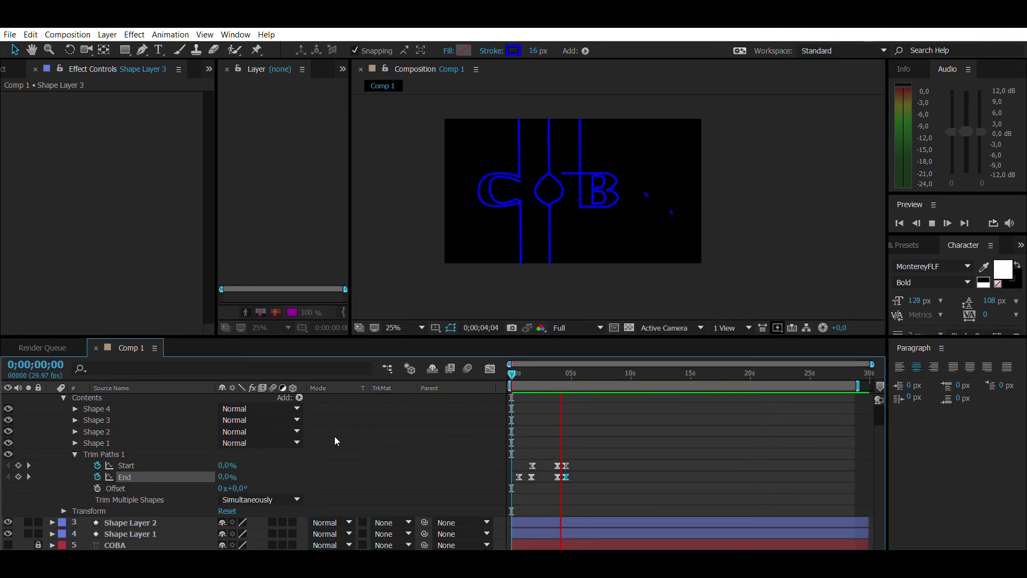
pyautogui.press('h')
pyautogui.press('space')
pyautogui.moveTo(574, 373); pyautogui.dragTo(516, 373)
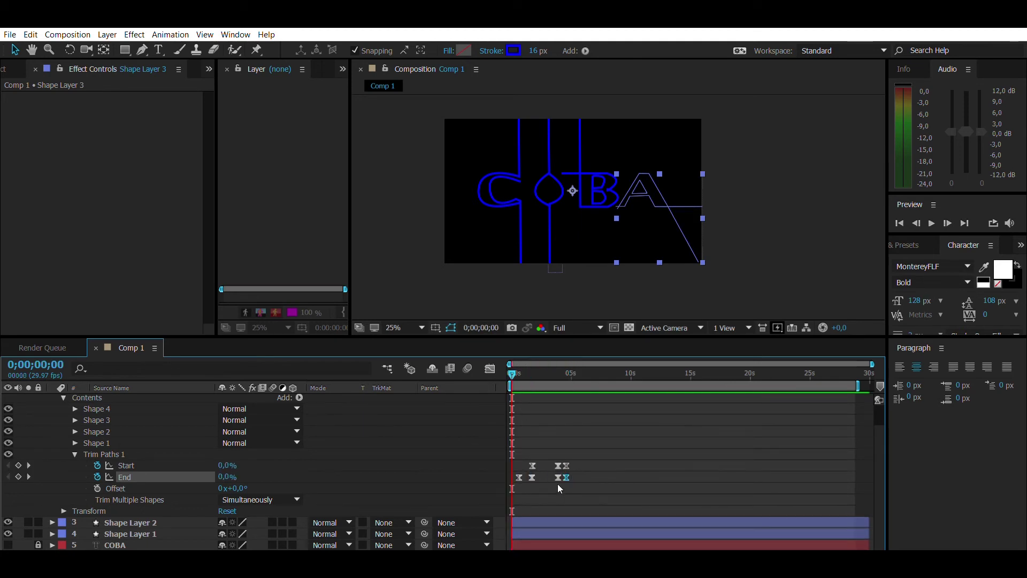
# - Copy Shape Layer 3's Start and End keyframes before 0;00;04;16, paste them at 0;00;05;23, and shift the pasted set 10 frames earlier
pyautogui.moveTo(557, 486); pyautogui.dragTo(516, 438)
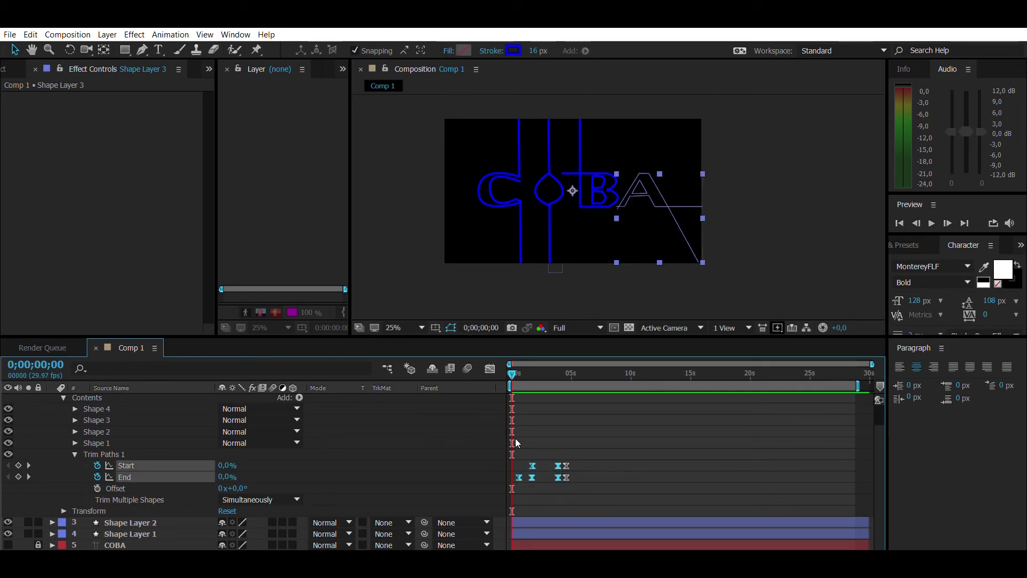
pyautogui.moveTo(511, 366)
pyautogui.mouseDown()
pyautogui.moveTo(534, 366)
pyautogui.moveTo(510, 366)
pyautogui.mouseUp()
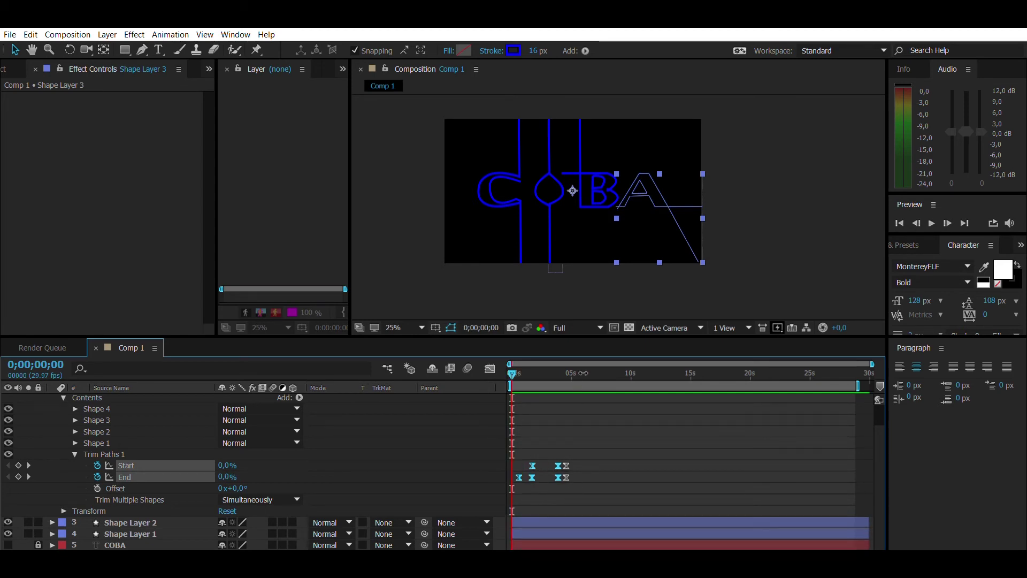
pyautogui.click(581, 365)
pyautogui.hotkey('ctrl', 'v')
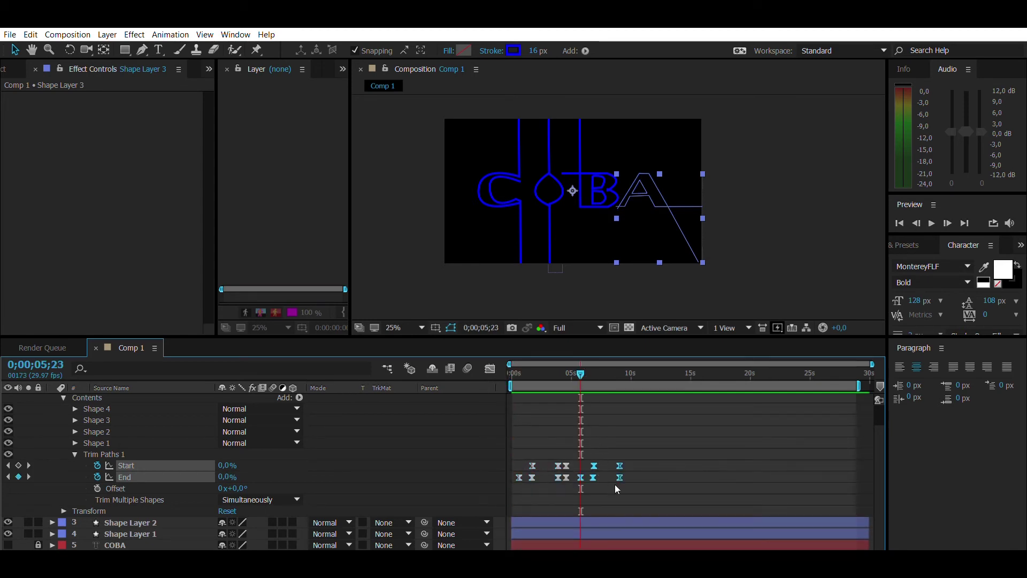
pyautogui.moveTo(624, 480); pyautogui.dragTo(581, 447)
pyautogui.hotkey('alt', 'shift', 'Left')
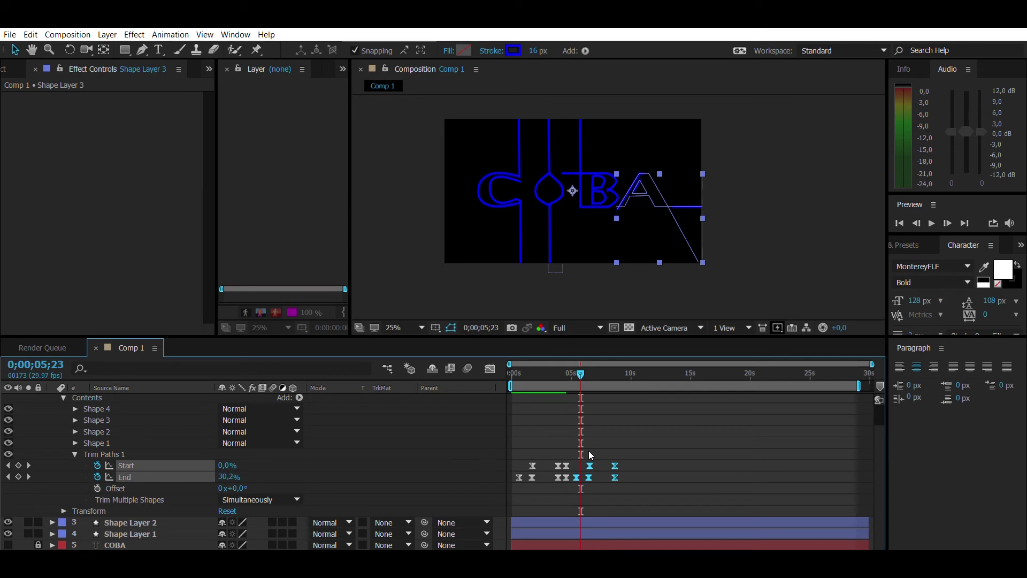
# - Set both Start and End to 0% at 0;00;09;09 and preview the animation from the beginning
pyautogui.press('space')
pyautogui.moveTo(581, 370); pyautogui.dragTo(614, 362)
pyautogui.press('space')
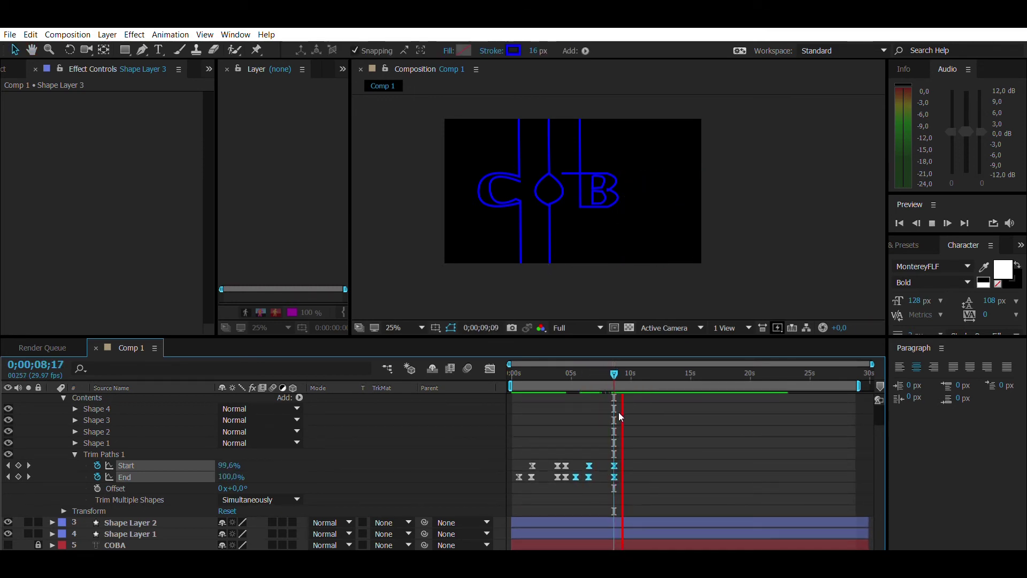
pyautogui.press('space')
pyautogui.moveTo(629, 363); pyautogui.dragTo(623, 369)
pyautogui.moveTo(232, 464); pyautogui.dragTo(150, 449)
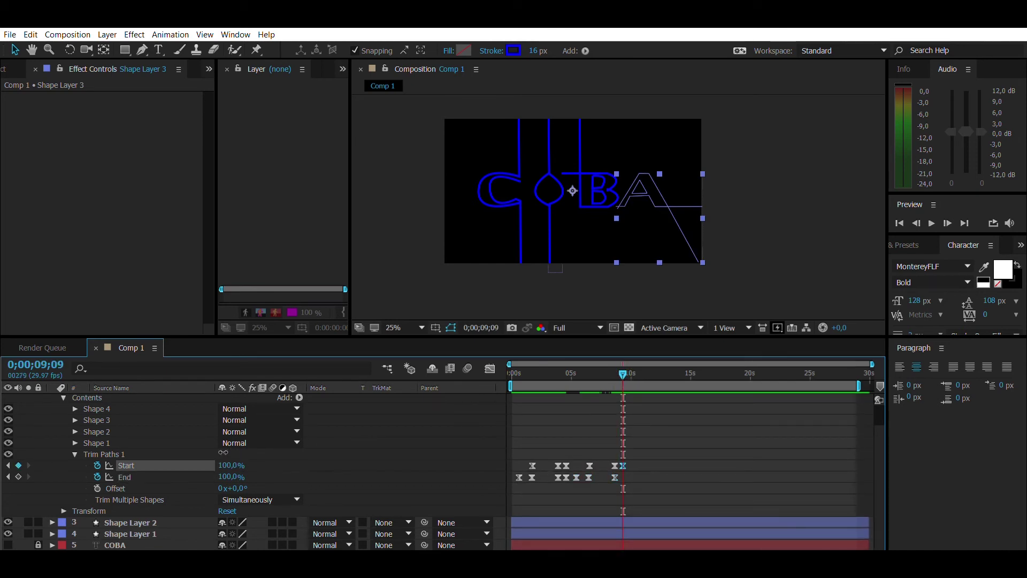
pyautogui.moveTo(232, 476); pyautogui.dragTo(131, 454)
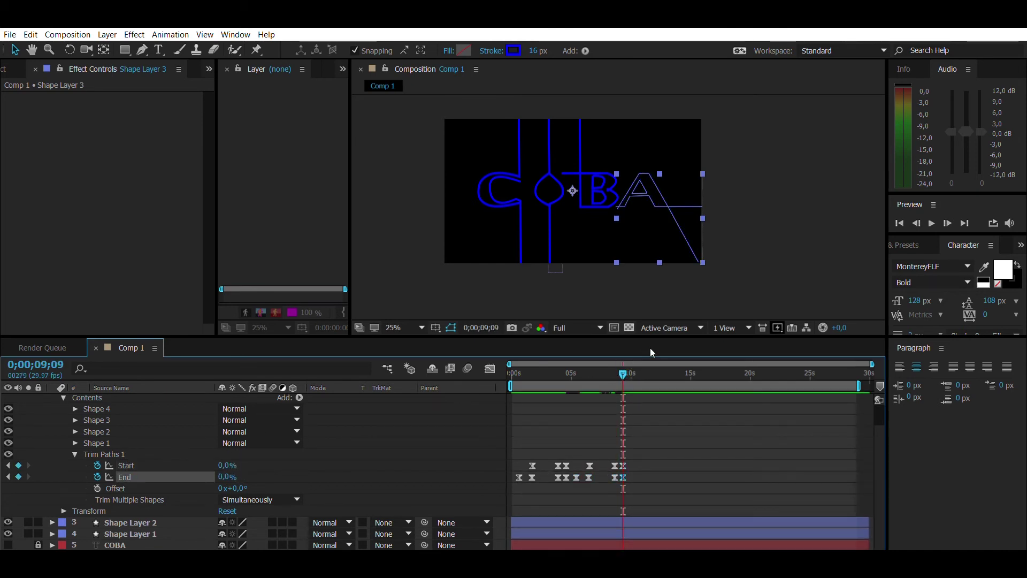
pyautogui.moveTo(624, 361); pyautogui.dragTo(487, 365)
pyautogui.press('space')
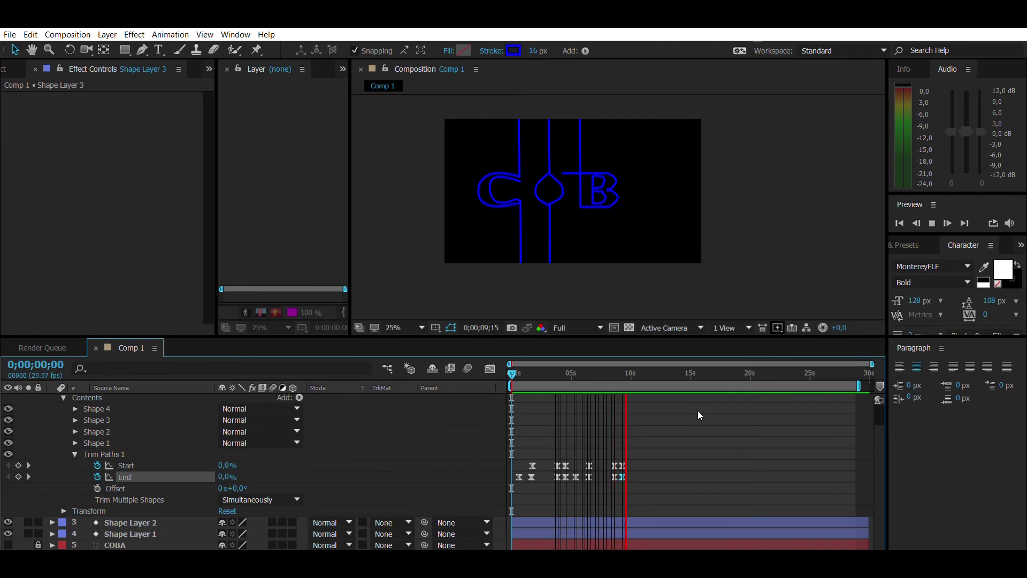
pyautogui.press('space')
pyautogui.moveTo(636, 374); pyautogui.dragTo(502, 371)
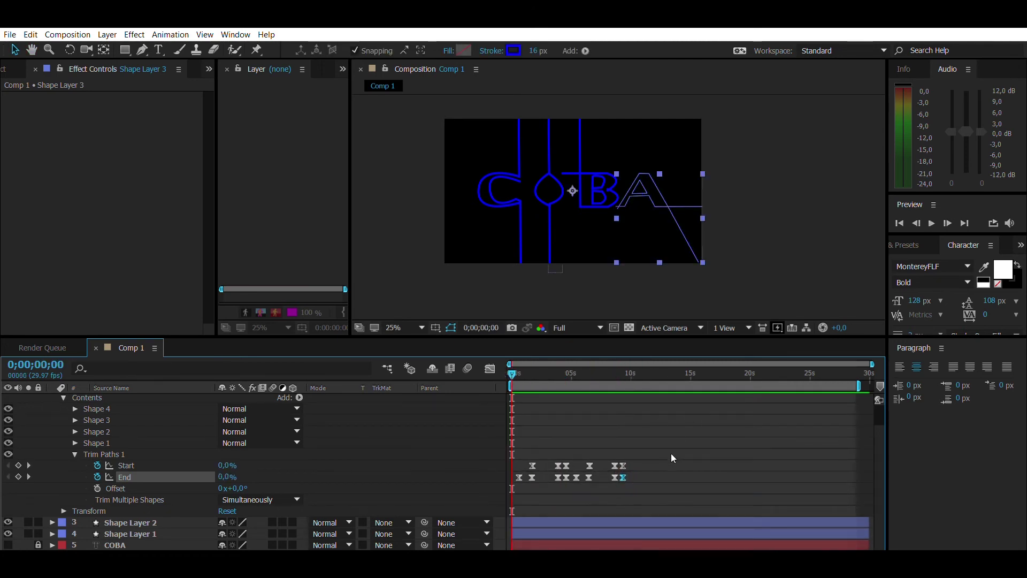
# - Copy all Start and End keyframes of Shape Layer 3's Trim Paths and collapse the layer
pyautogui.moveTo(666, 487); pyautogui.dragTo(516, 431)
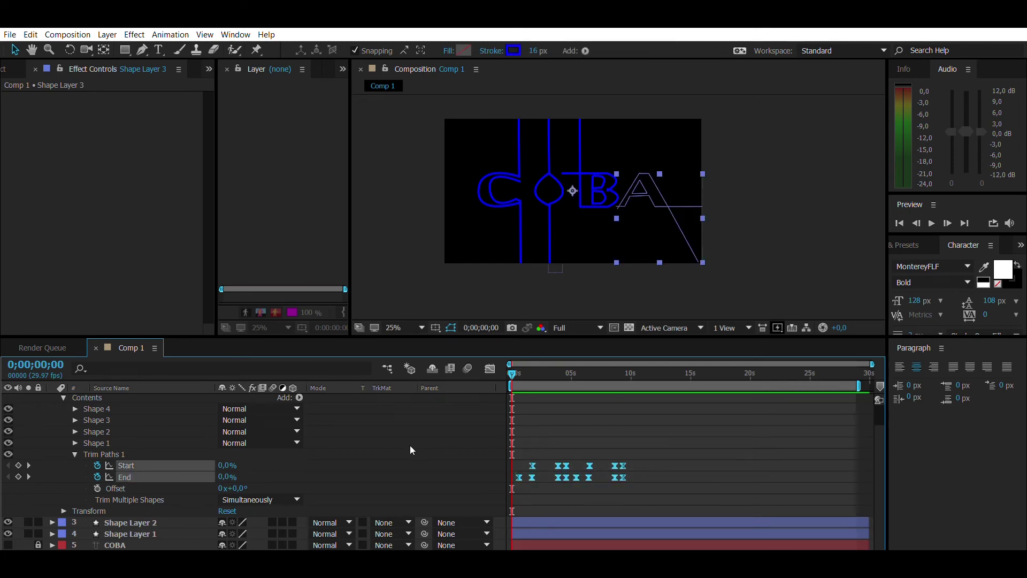
pyautogui.scroll(1, 182, 444)
pyautogui.click(75, 464)
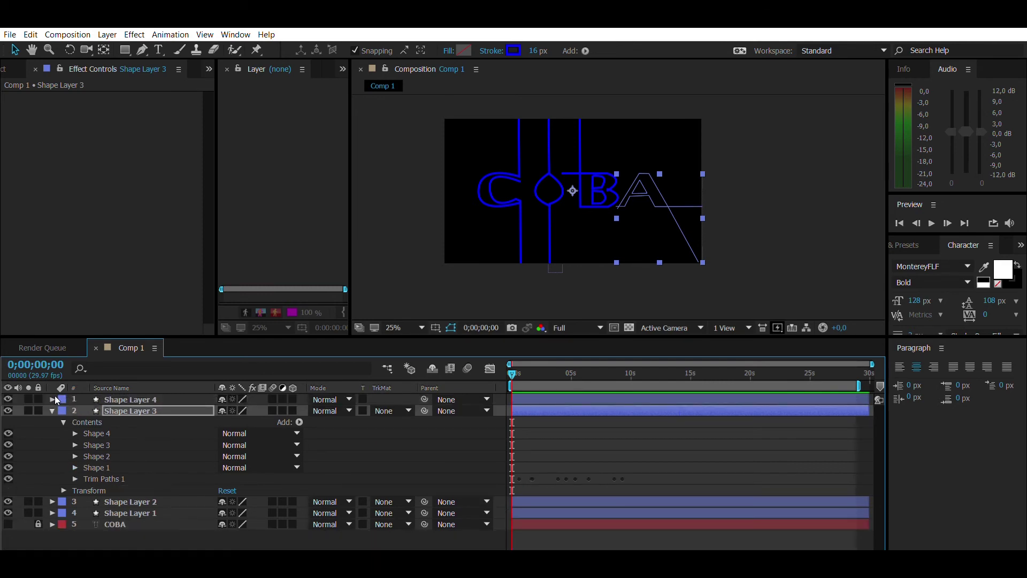
pyautogui.click(52, 411)
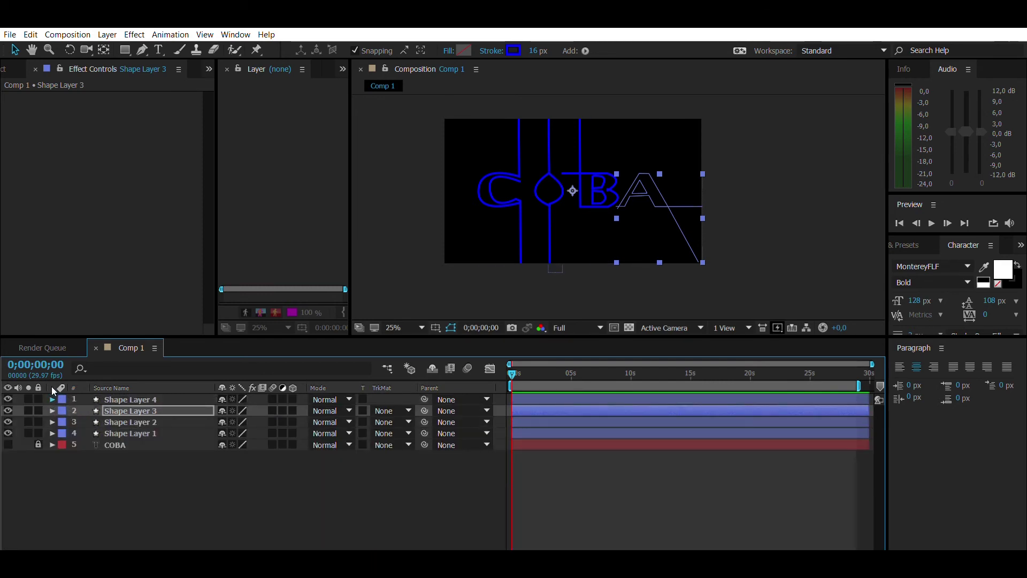
# - Add Trim Paths to Shape Layer 4 and paste the copied Start and End keyframes at 0;00;00;00
pyautogui.click(52, 399)
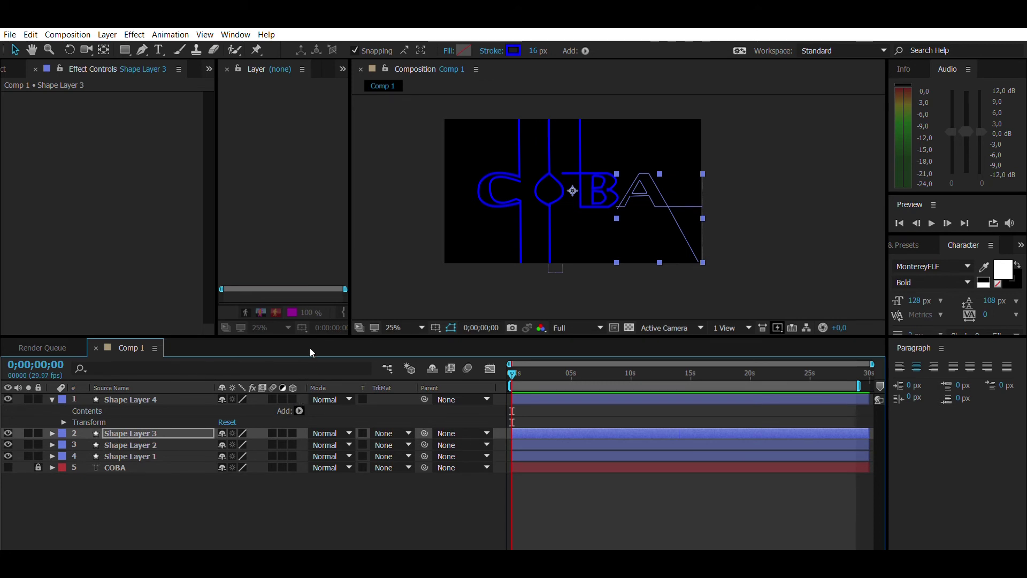
pyautogui.hotkey('ctrl', 'v')
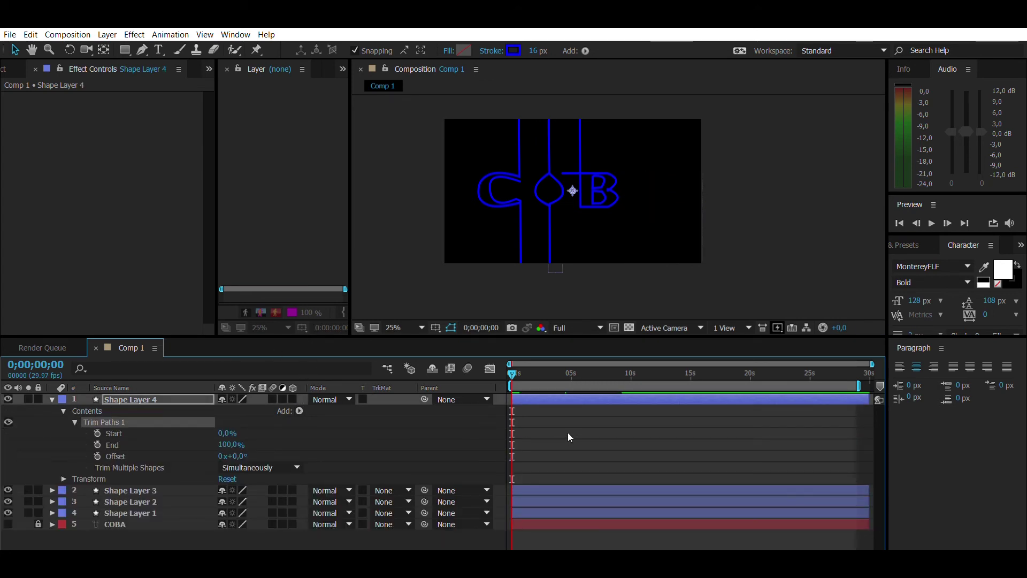
pyautogui.hotkey('ctrl', 'v')
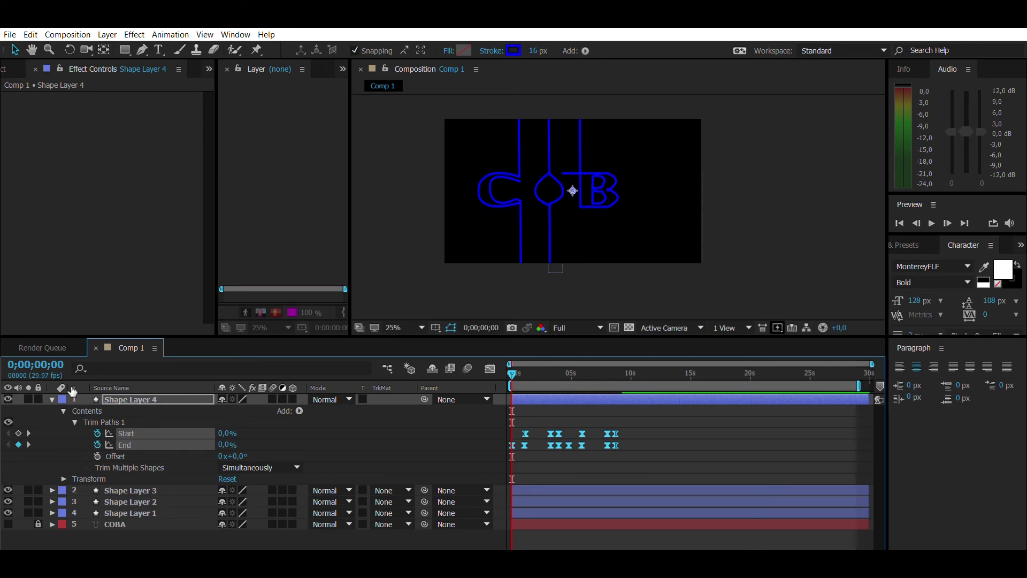
pyautogui.click(52, 399)
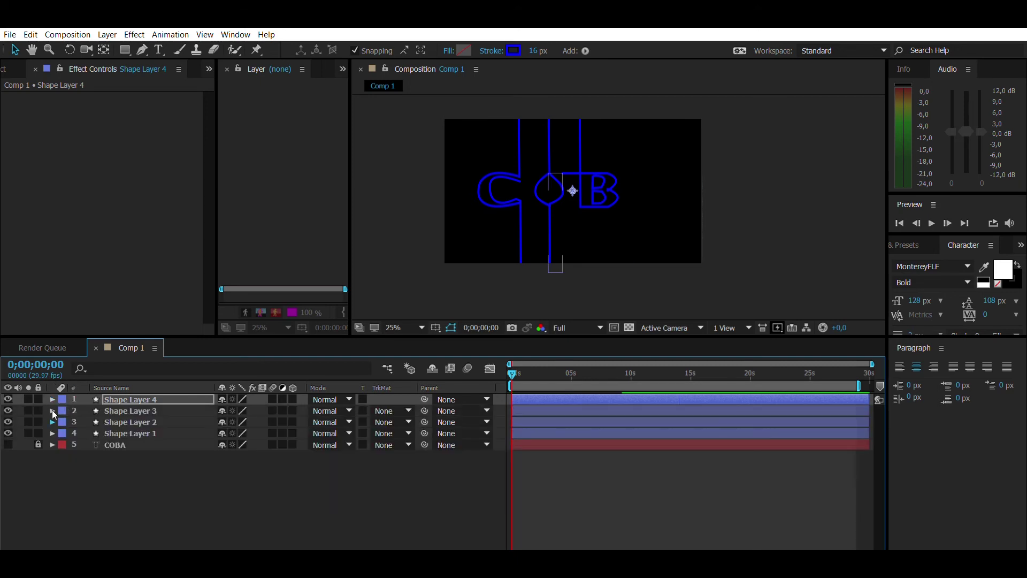
# - Add Trim Paths to Shape Layer 2, paste the copied Start and End keyframes at 0;00;00;00, and collapse the layer
pyautogui.click(52, 423)
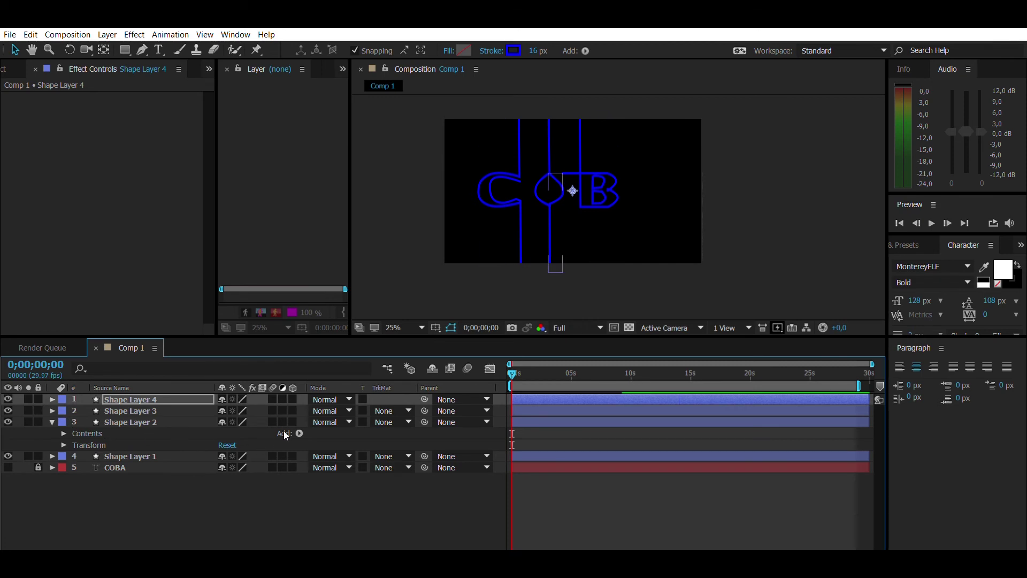
pyautogui.click(128, 422)
pyautogui.hotkey('ctrl', 'v')
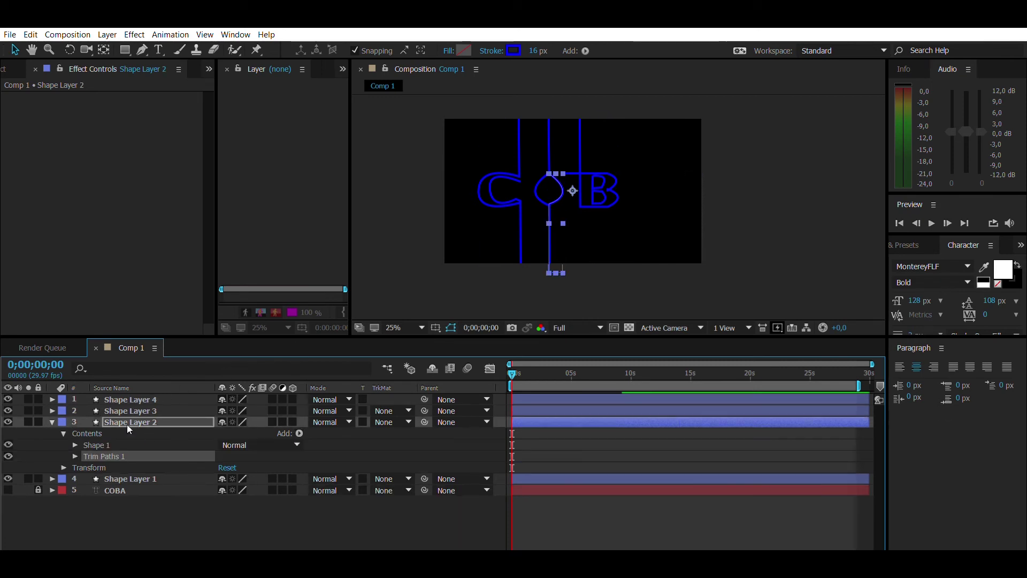
pyautogui.click(75, 456)
pyautogui.hotkey('ctrl', 'v')
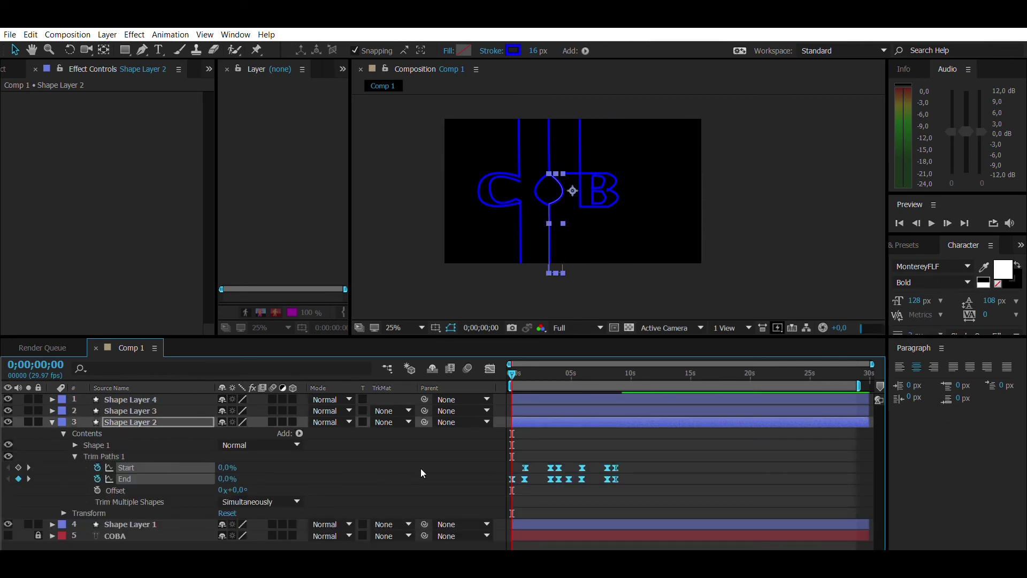
pyautogui.click(52, 422)
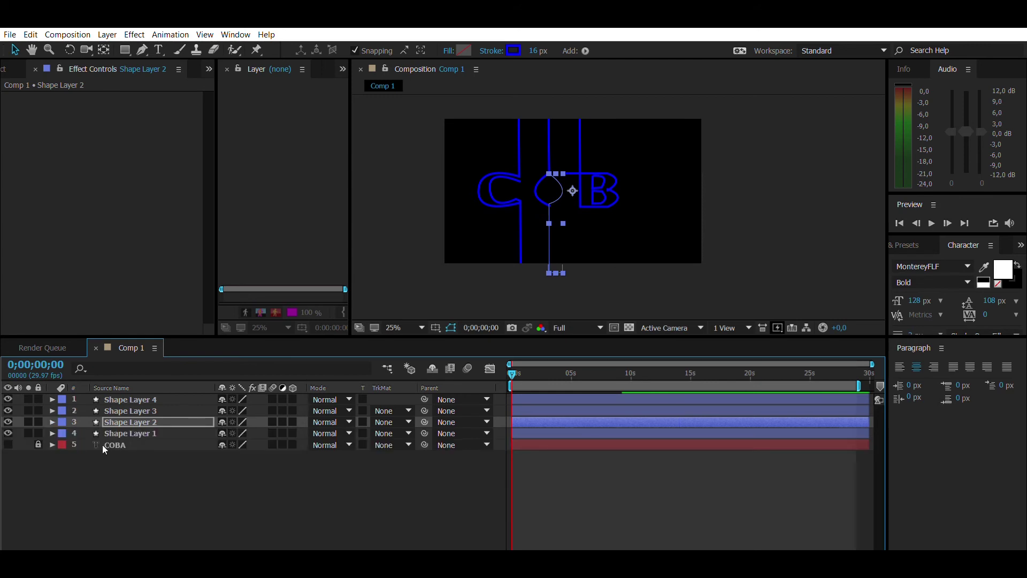
# - Add Trim Paths with the copied keyframes at 0;00;00;00 to Shape Layer 1 and preview the animation from the beginning
pyautogui.click(52, 433)
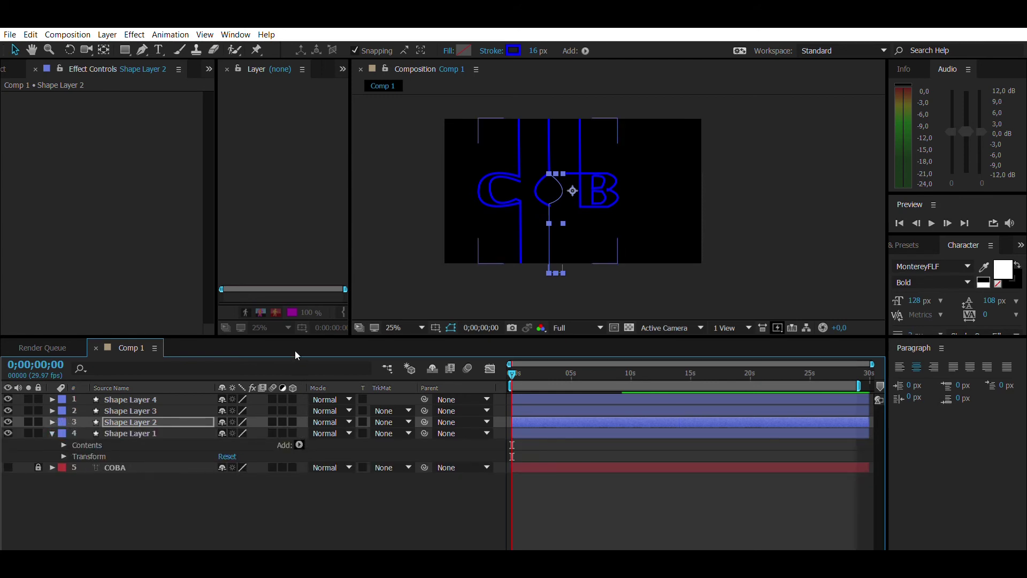
pyautogui.click(295, 367)
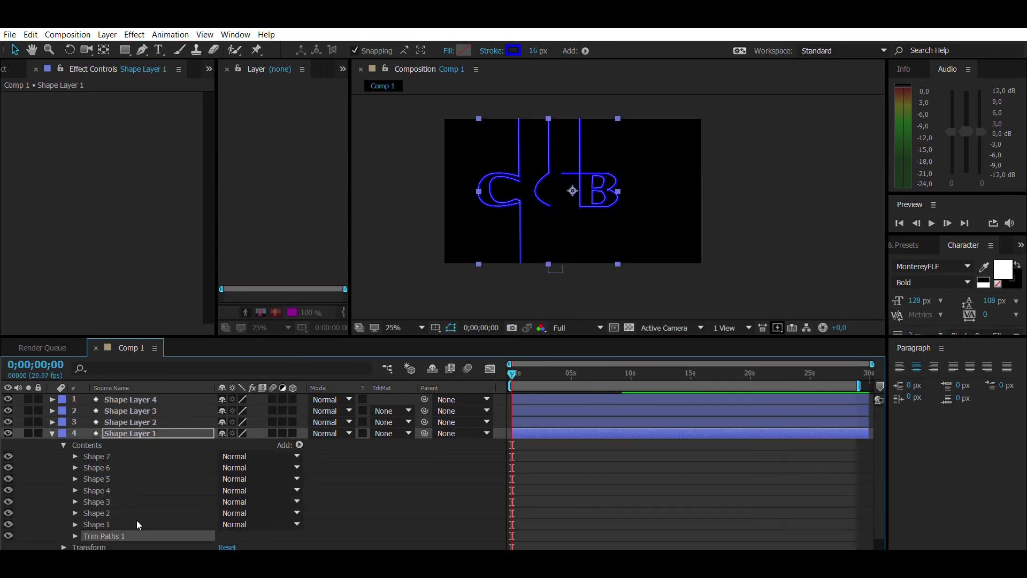
pyautogui.click(74, 536)
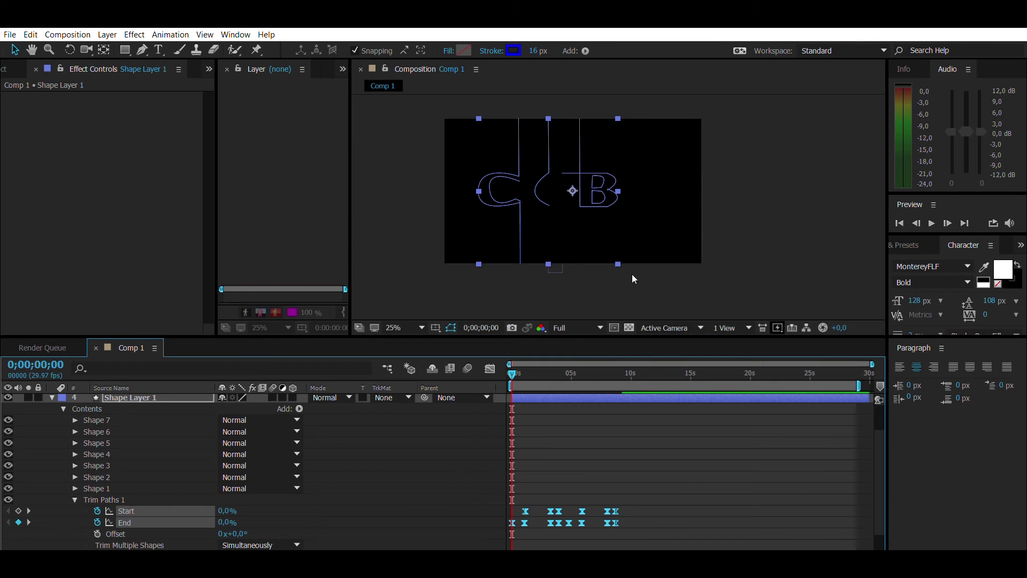
pyautogui.press('space')
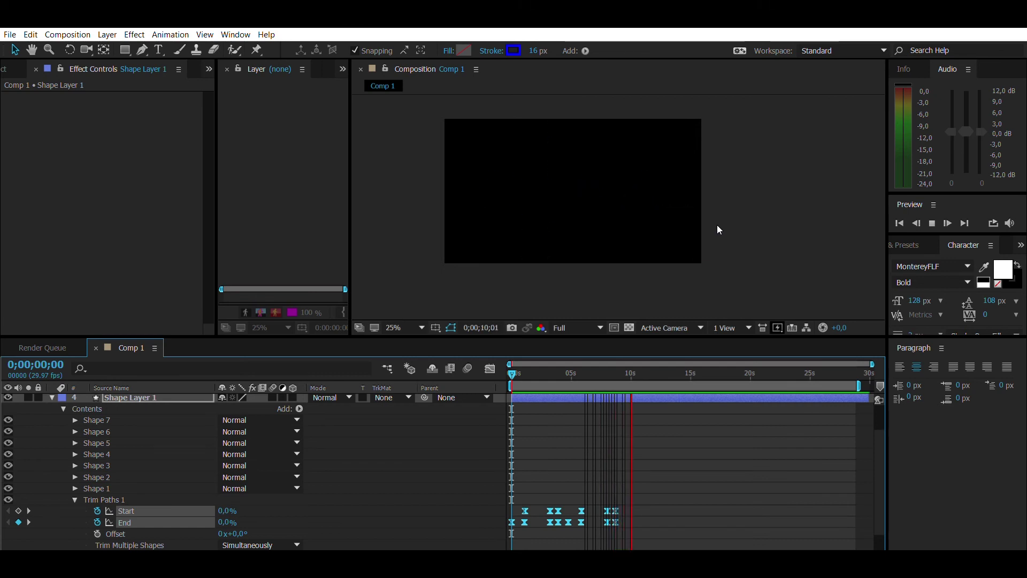
pyautogui.click(642, 372)
pyautogui.moveTo(645, 364); pyautogui.dragTo(512, 369)
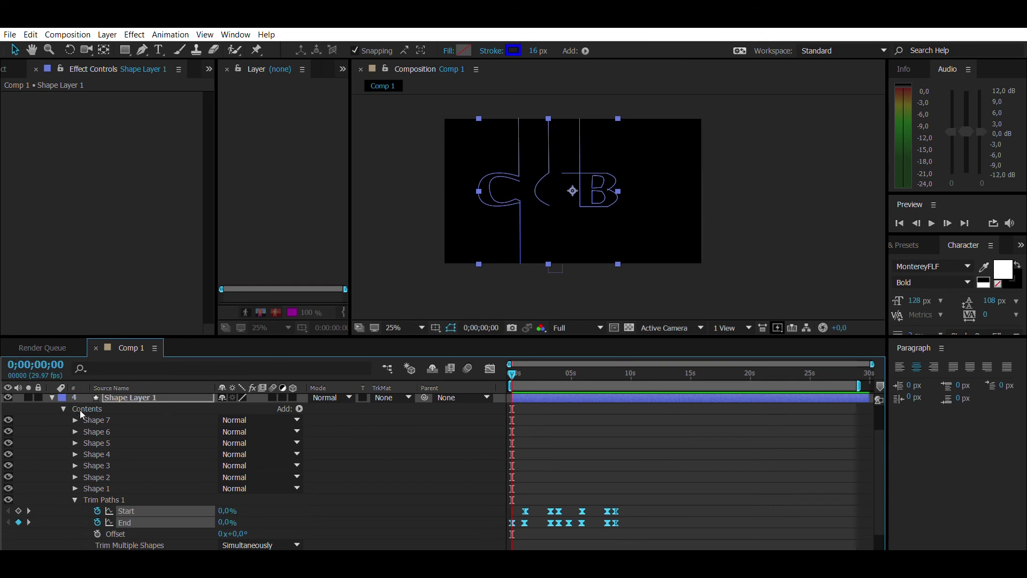
# - Pre-compose Shape Layers 1 to 4 as GARIS BIRU and duplicate the resulting layer
pyautogui.click(52, 398)
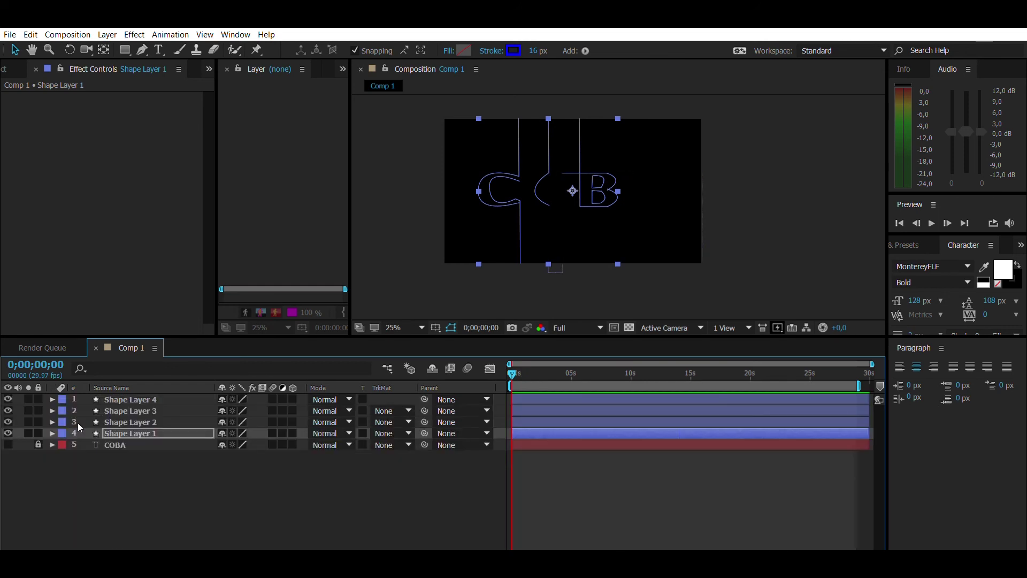
pyautogui.keyDown('shift'); pyautogui.click(142, 399); pyautogui.keyUp('shift')
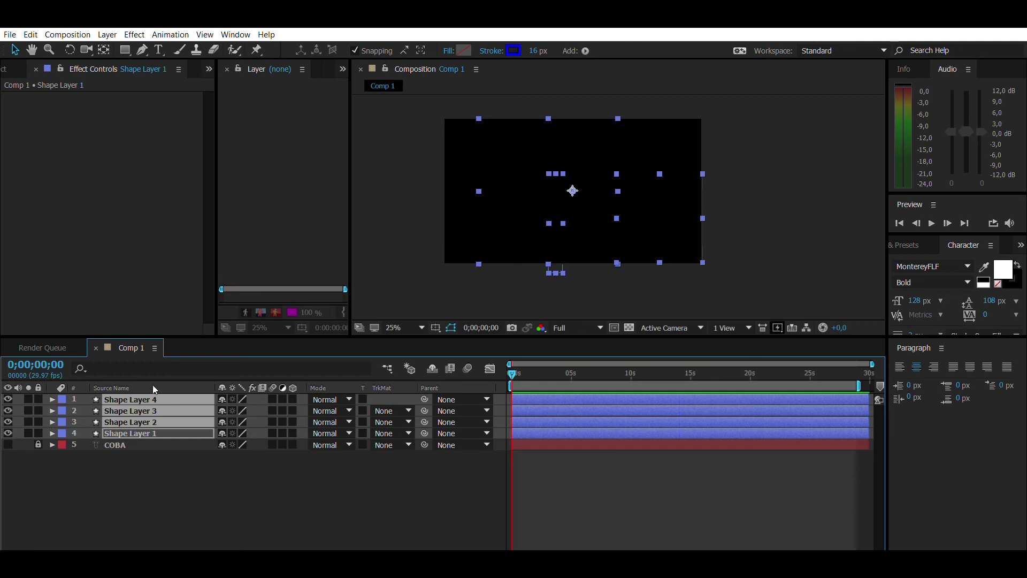
pyautogui.hotkey('ctrl', 'shift', 'c')
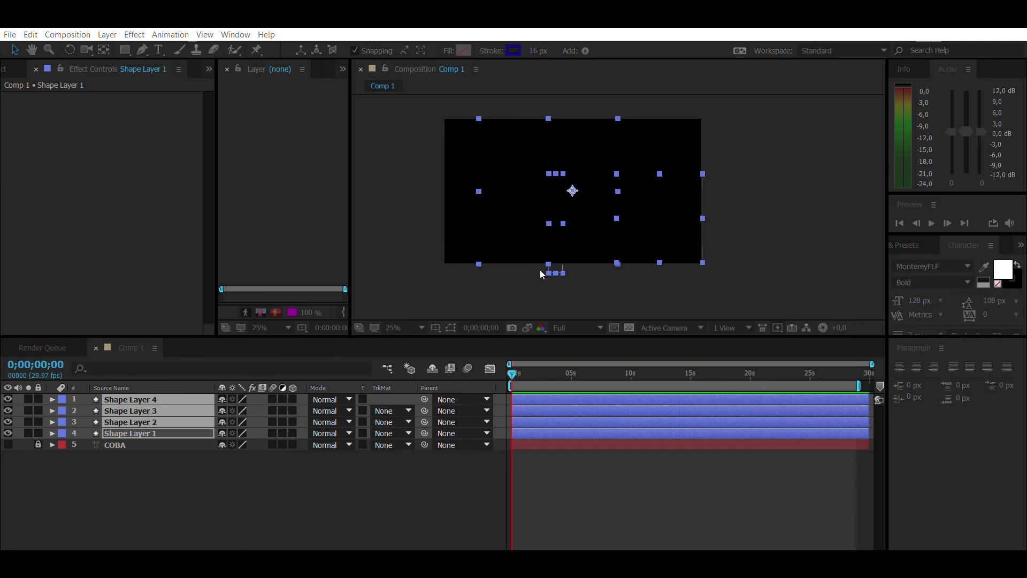
pyautogui.click(542, 362)
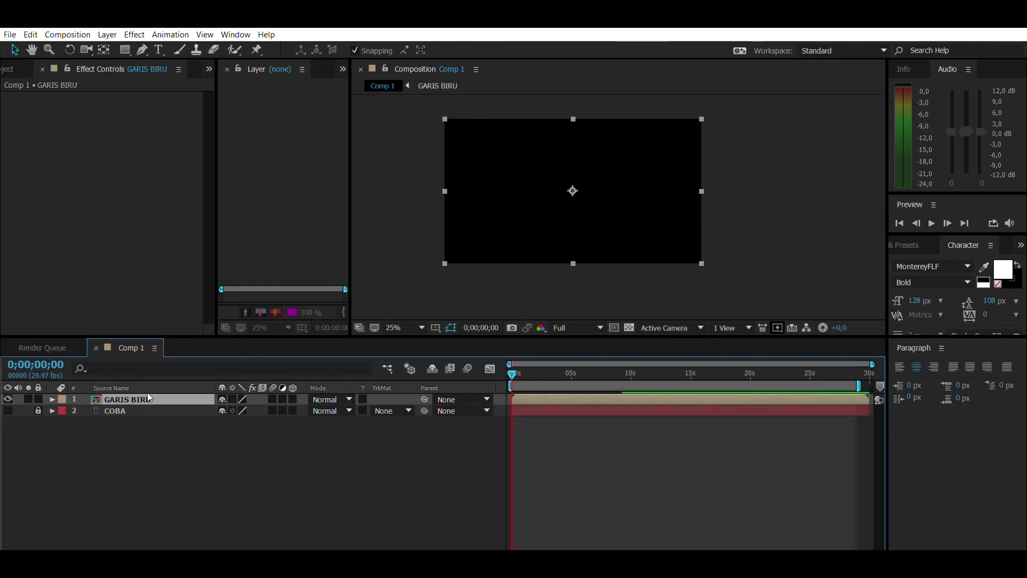
pyautogui.hotkey('ctrl', 'd')
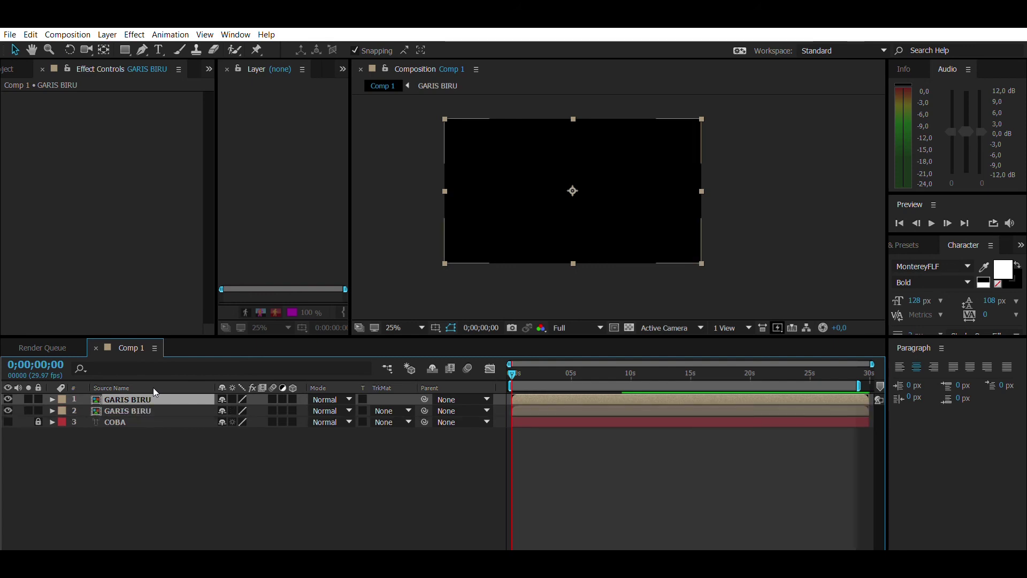
# - Apply the Fill effect to the lower GARIS BIRU layer and set its fill colour to white
pyautogui.hotkey('ctrl', 'Down')
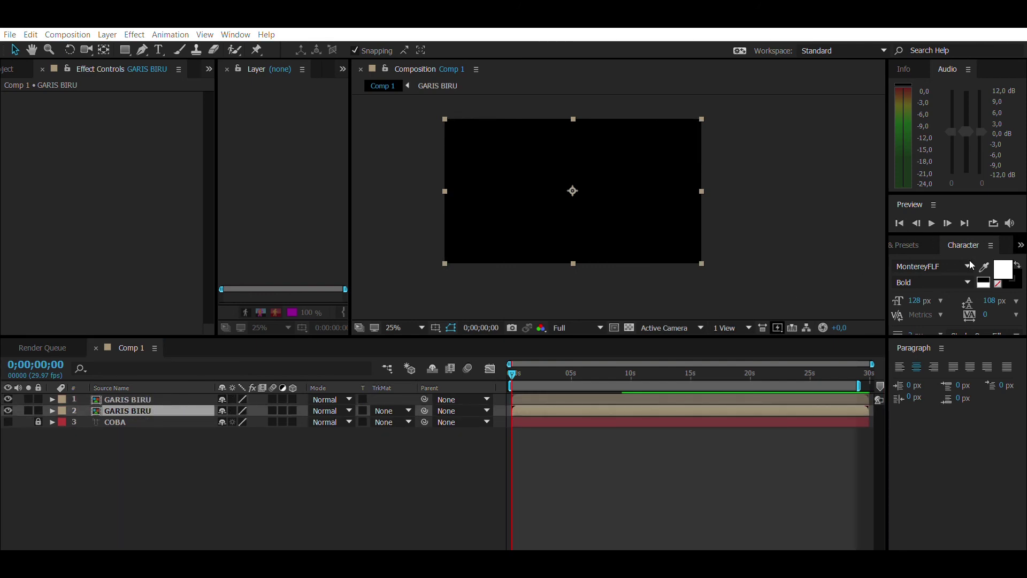
pyautogui.click(907, 245)
pyautogui.click(904, 262)
pyautogui.write('fill')
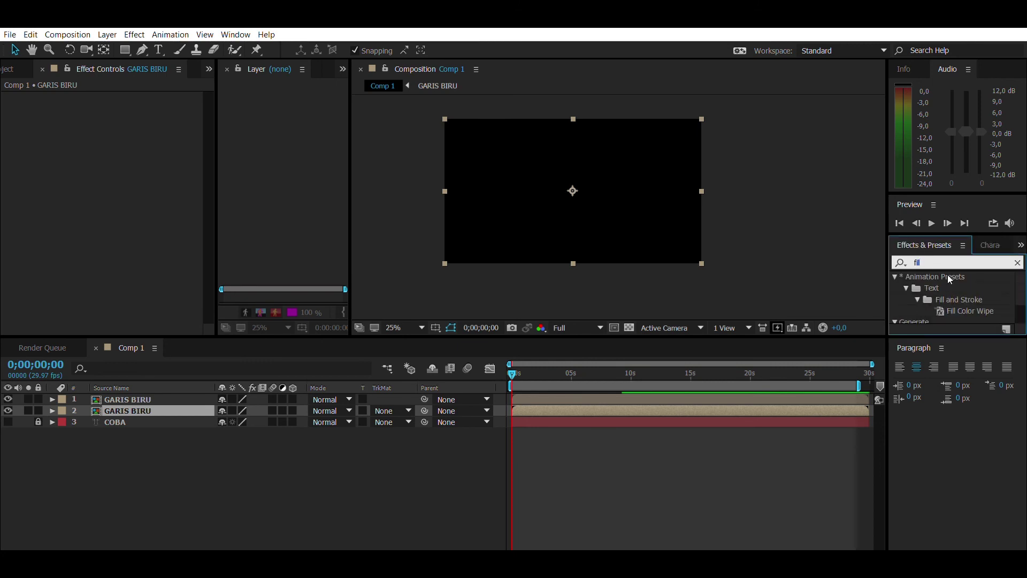
pyautogui.scroll(-1, 994, 294)
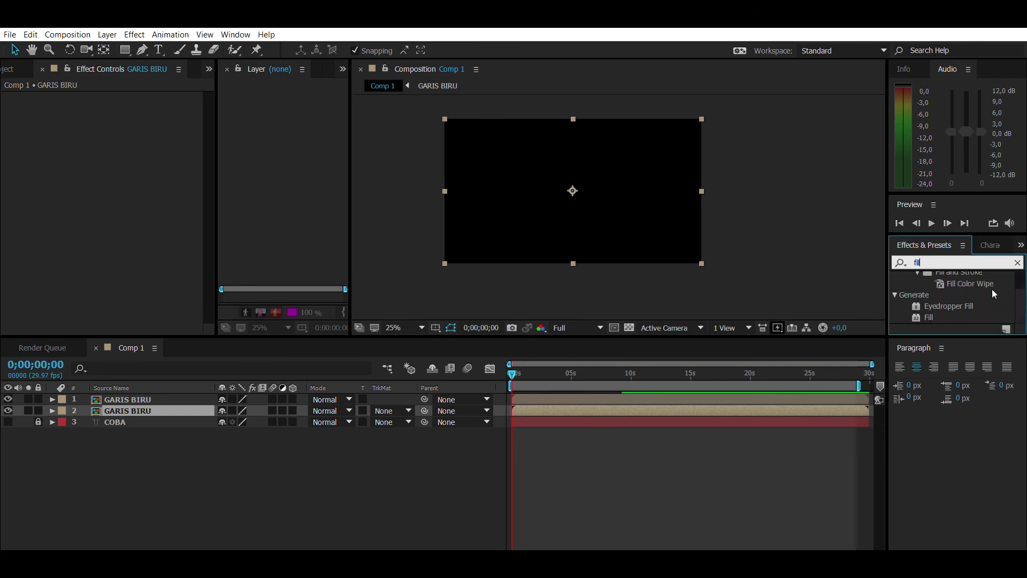
pyautogui.click(929, 317)
pyautogui.moveTo(166, 377); pyautogui.dragTo(128, 409)
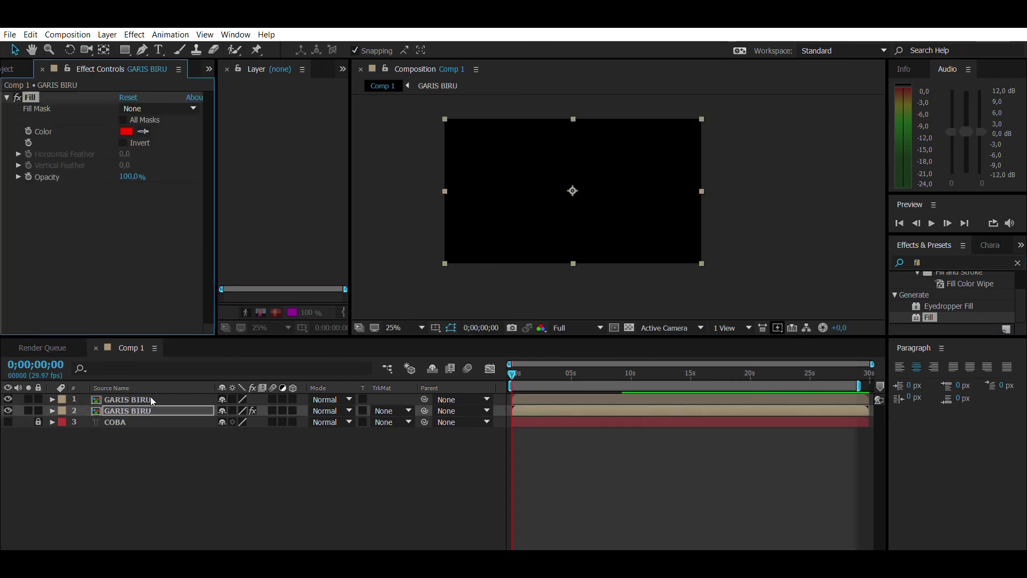
pyautogui.click(126, 132)
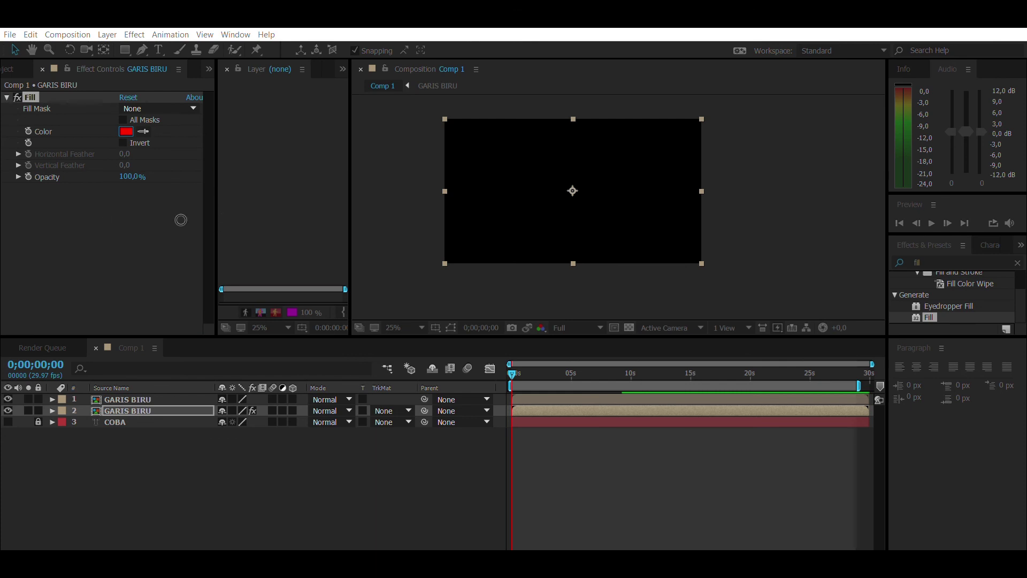
pyautogui.press('Return')
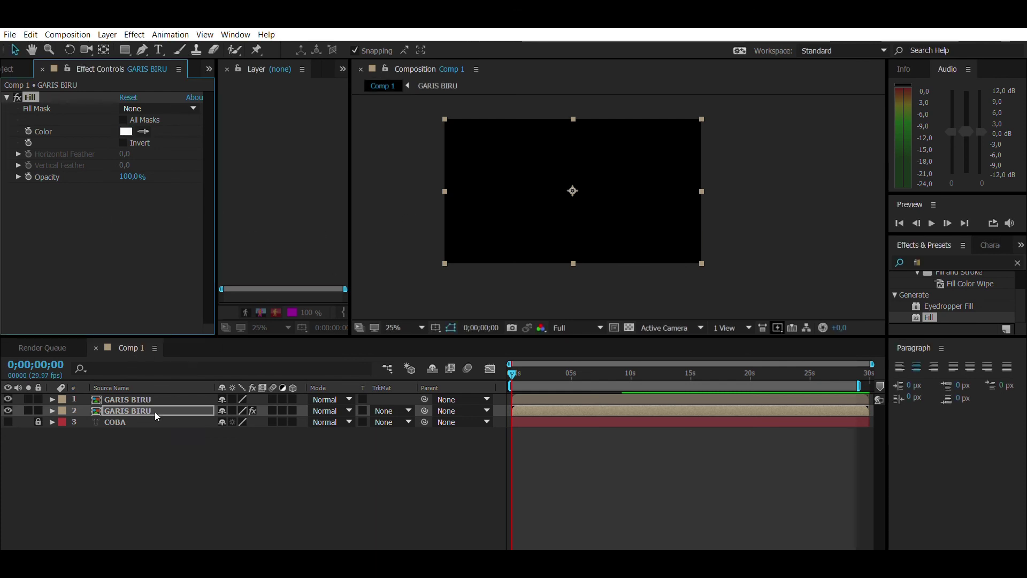
# - Shift the white-filled GARIS BIRU layer to start under one second into the timeline and preview the animation
pyautogui.moveTo(528, 400); pyautogui.dragTo(533, 400)
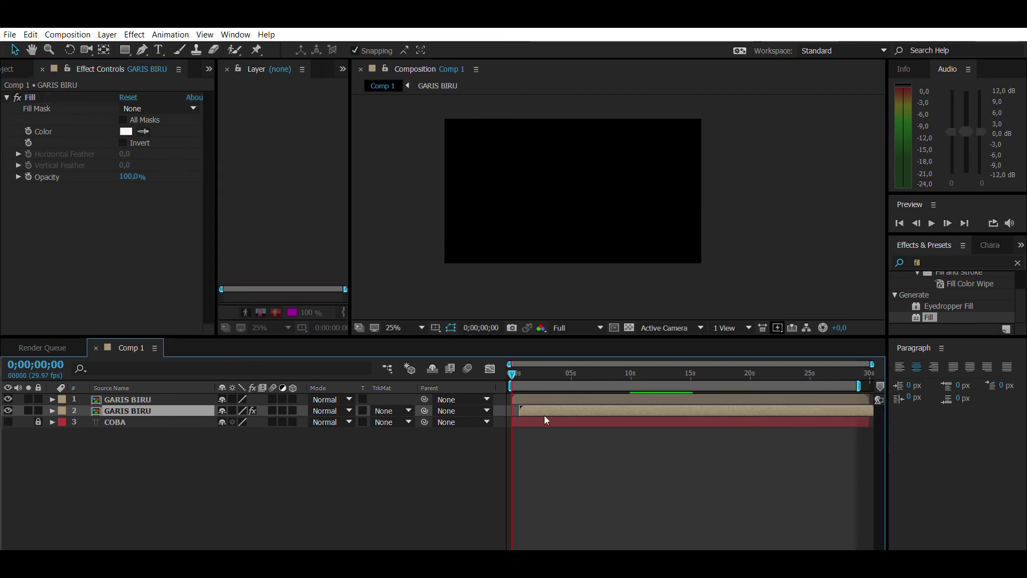
pyautogui.press('space')
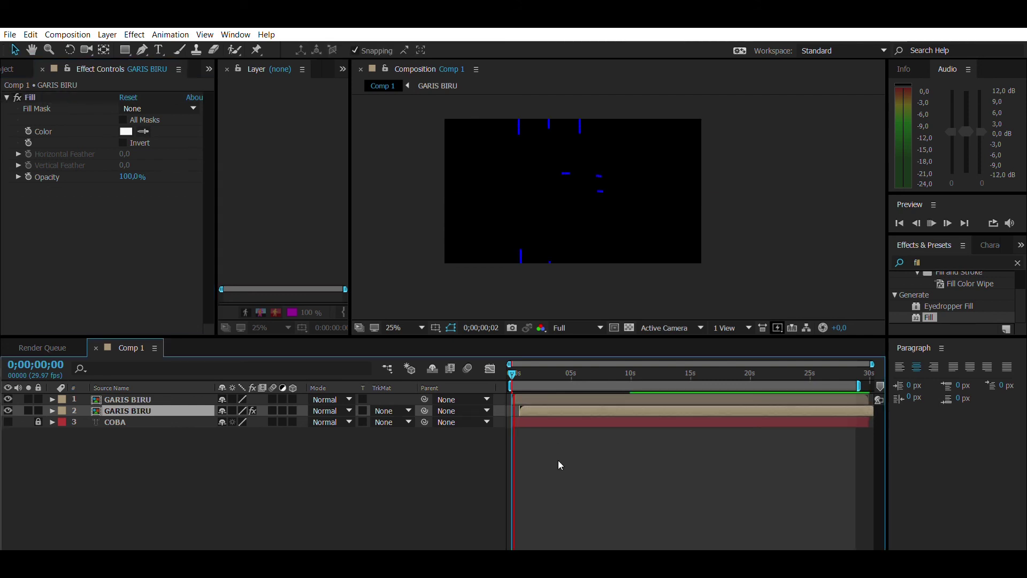